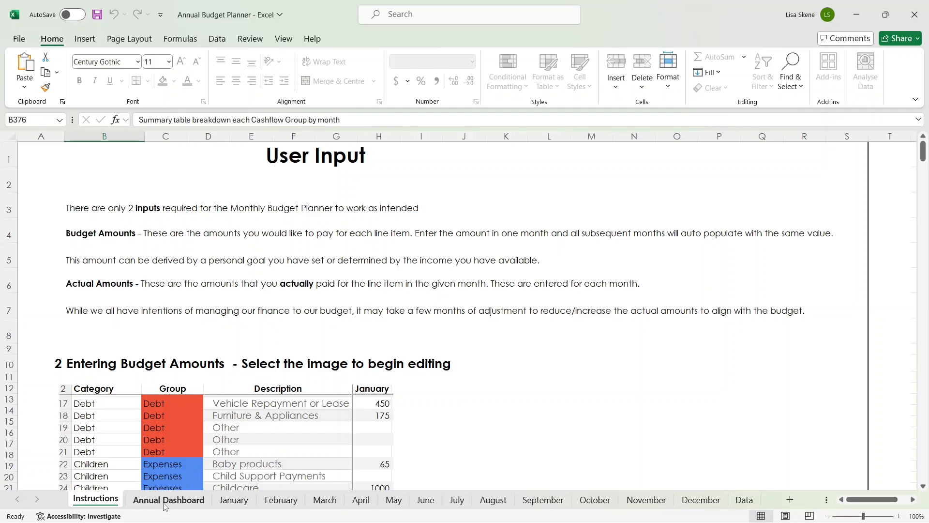
Step: Look over the charts on the Annual Dashboard sheet and the January budget planner dashboard
click(165, 503)
scroll(656, 315, down, 8)
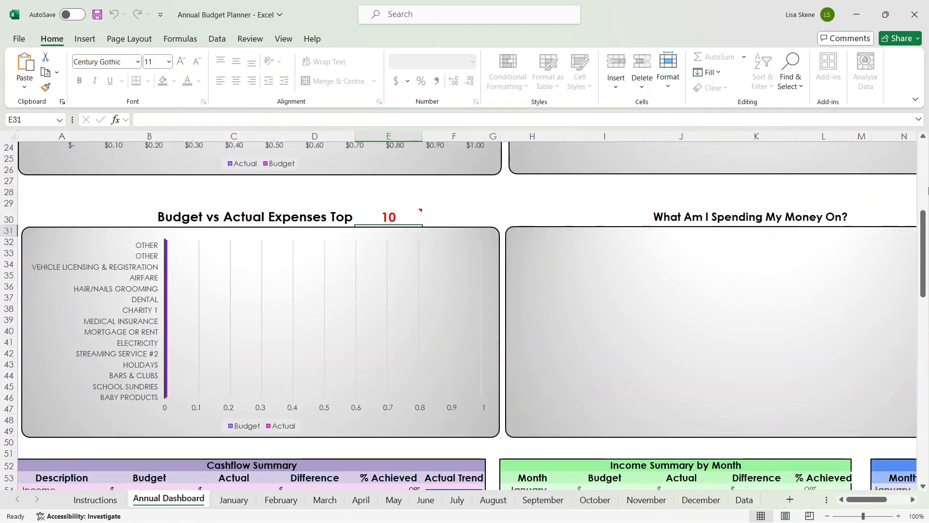
drag(925, 245, 926, 187)
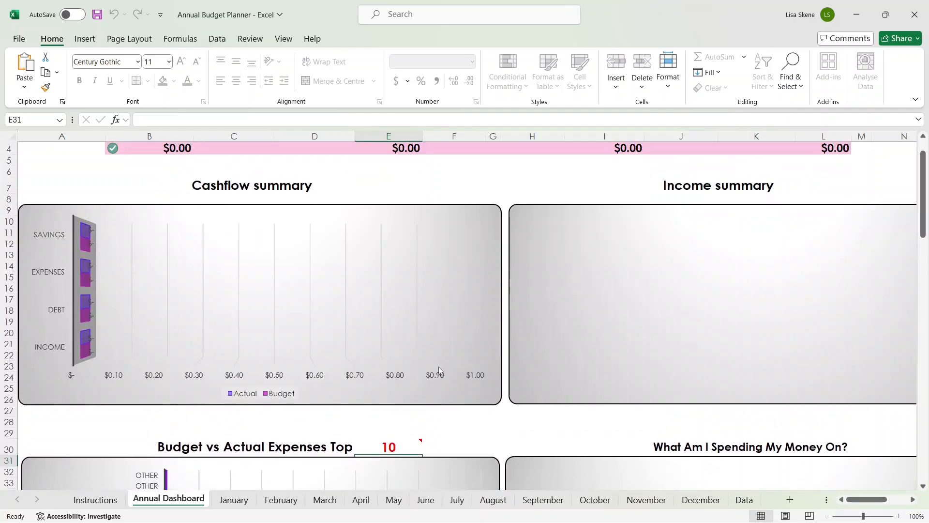
click(234, 501)
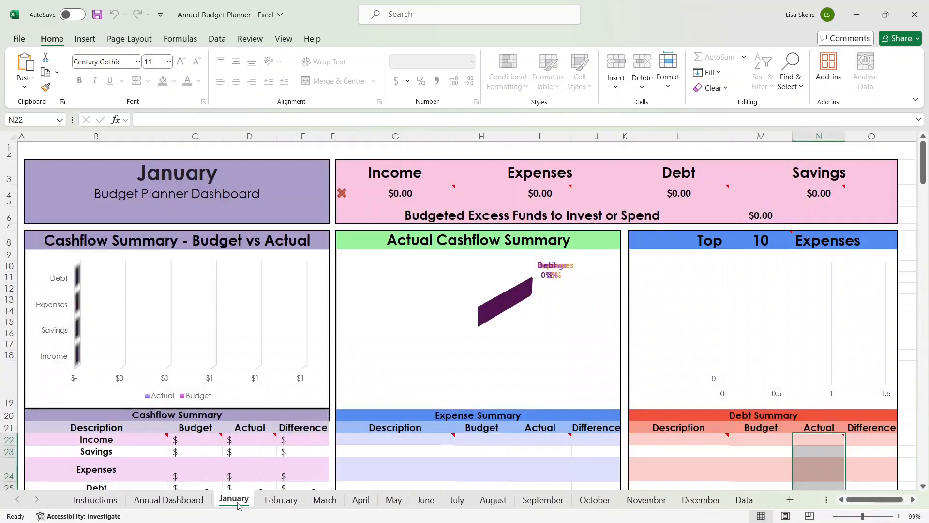
Step: Open the Data sheet and look through all line items in the Description column, from Income to Savings
click(743, 500)
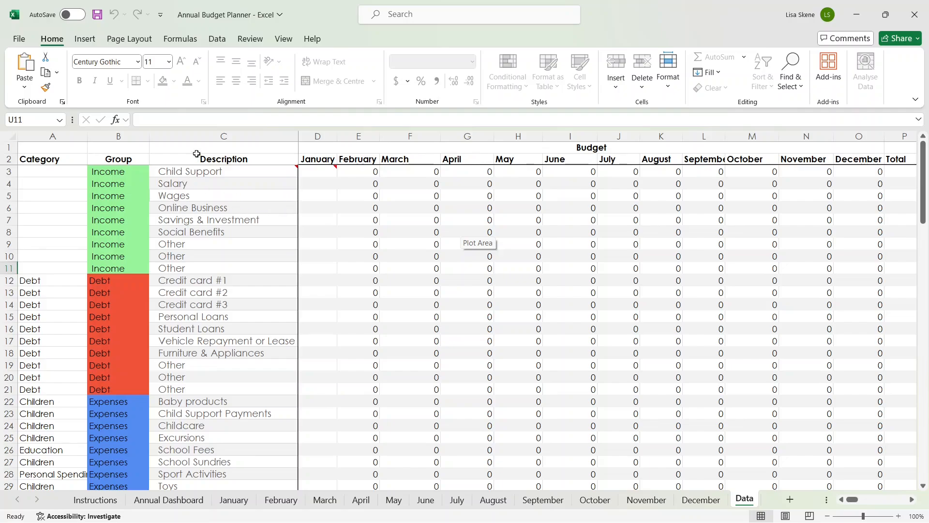
click(218, 136)
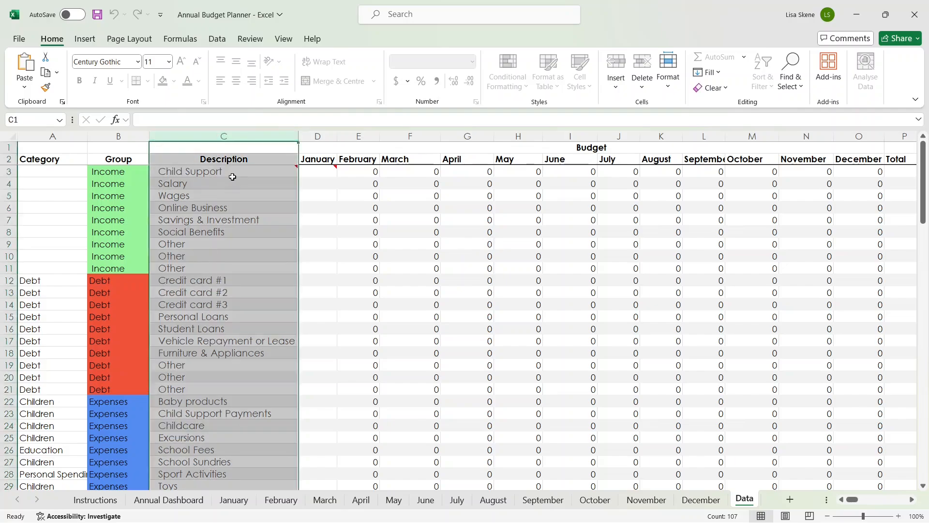
click(198, 173)
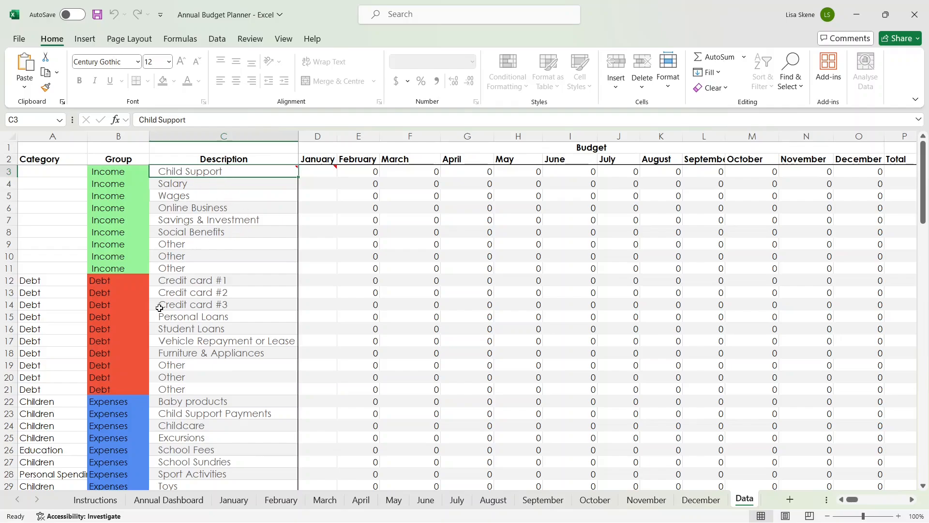
scroll(274, 286, down, 9)
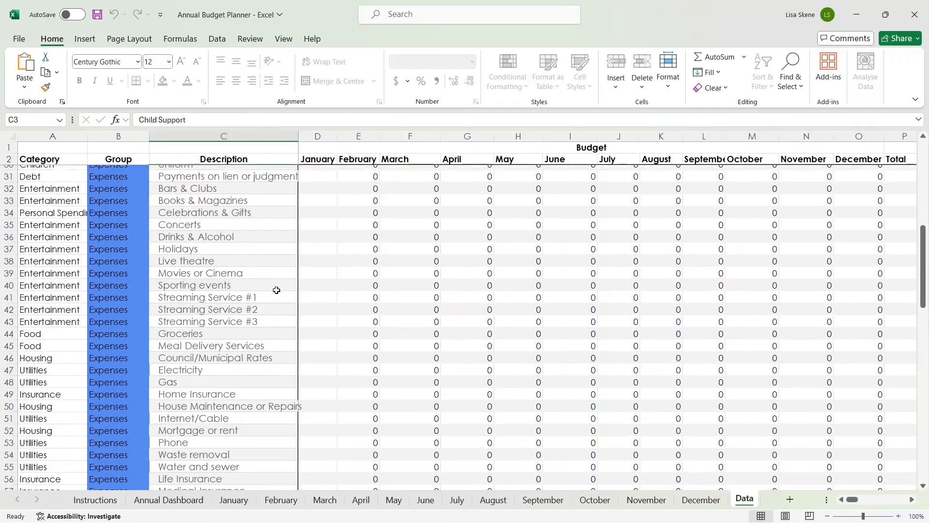
scroll(277, 290, down, 16)
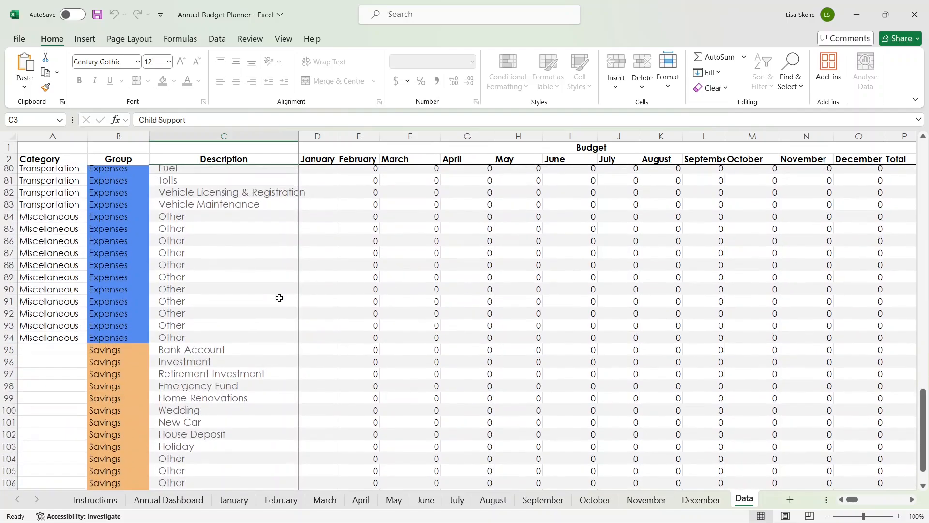
scroll(279, 298, up, 20)
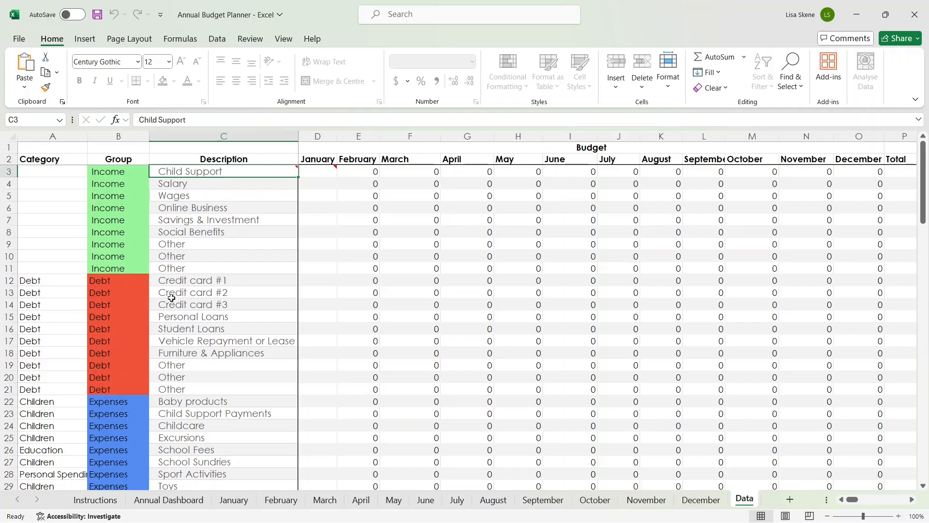
Step: Change the category of the Baby products expense row to Food
click(57, 282)
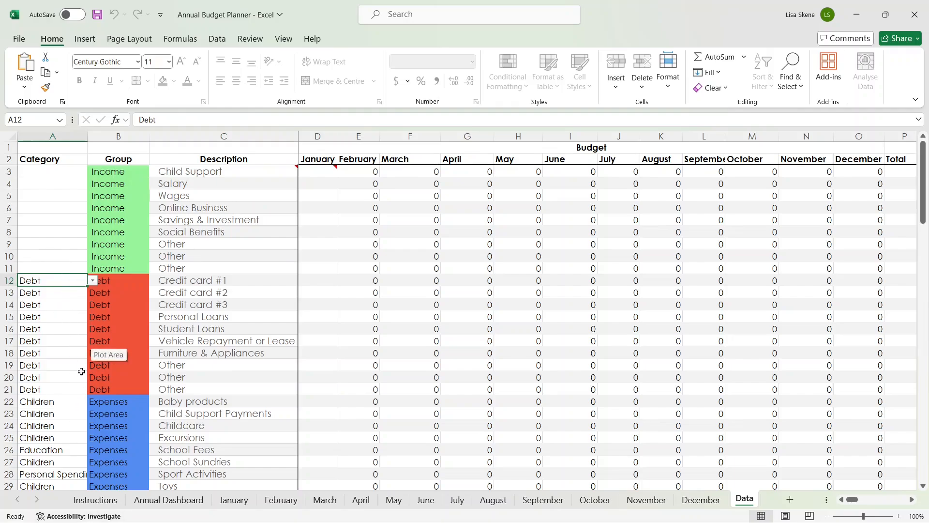
scroll(73, 339, down, 1)
scroll(47, 339, down, 2)
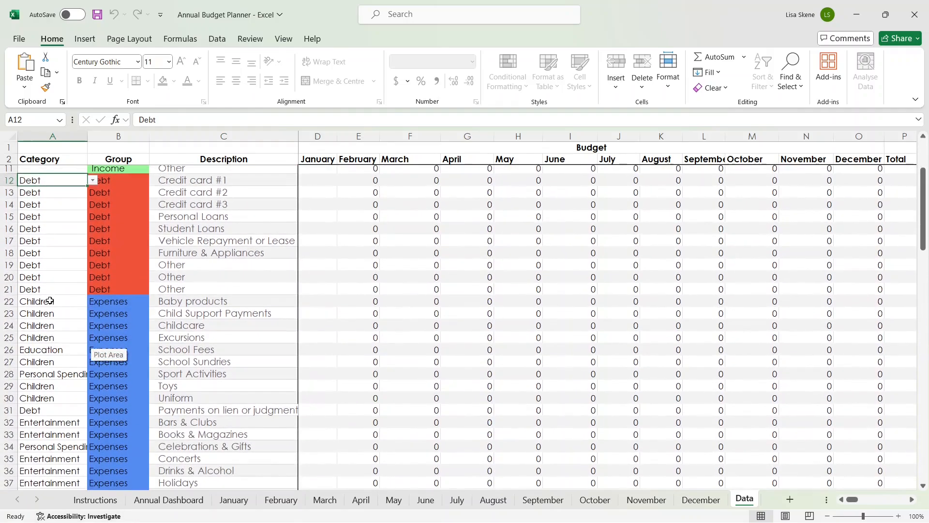
click(50, 301)
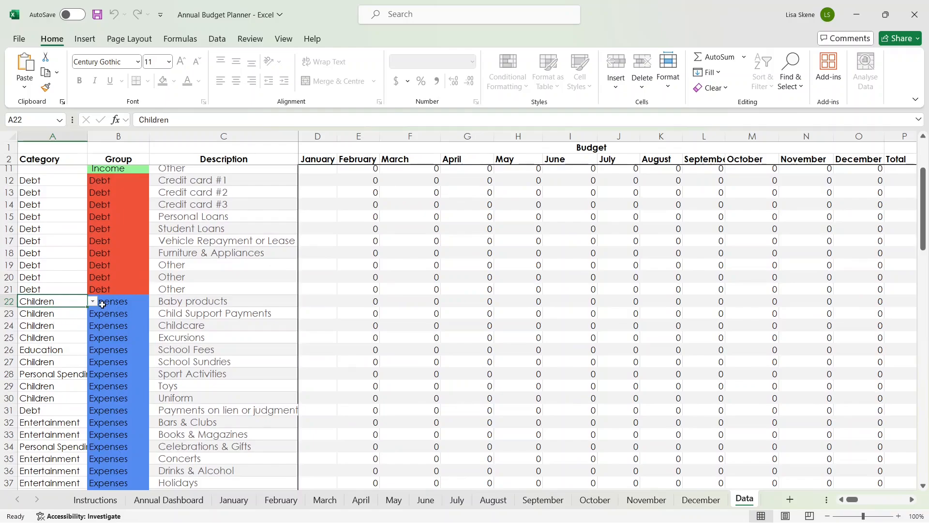
click(92, 301)
drag(92, 336, 90, 358)
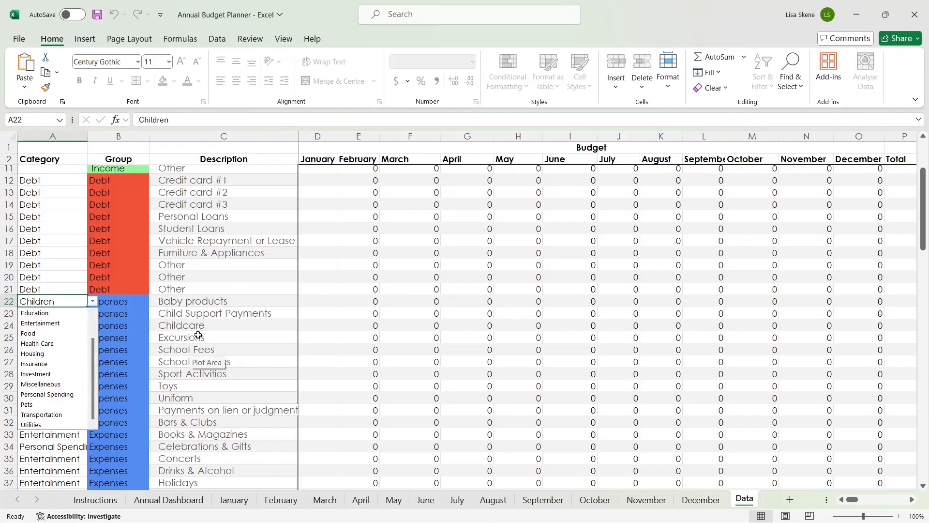
click(31, 335)
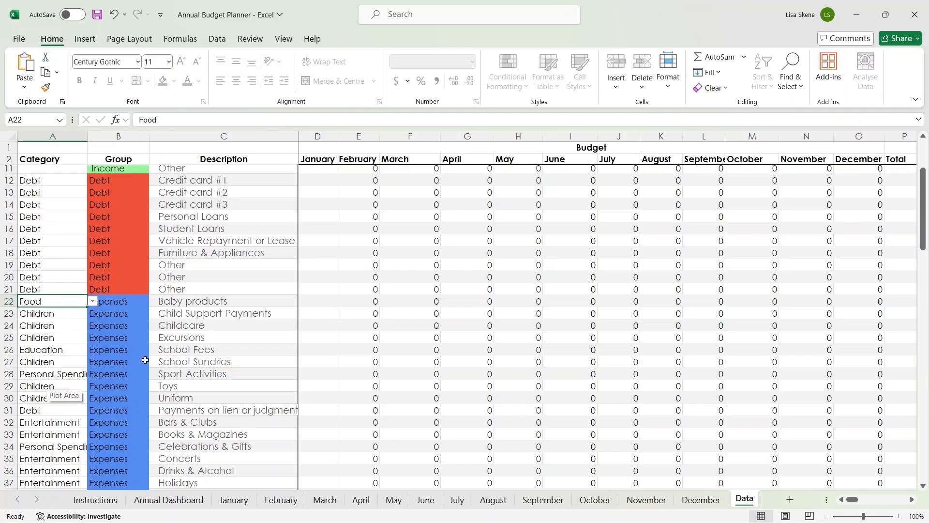
Step: Set the category of the Baby products row back to Children
click(213, 302)
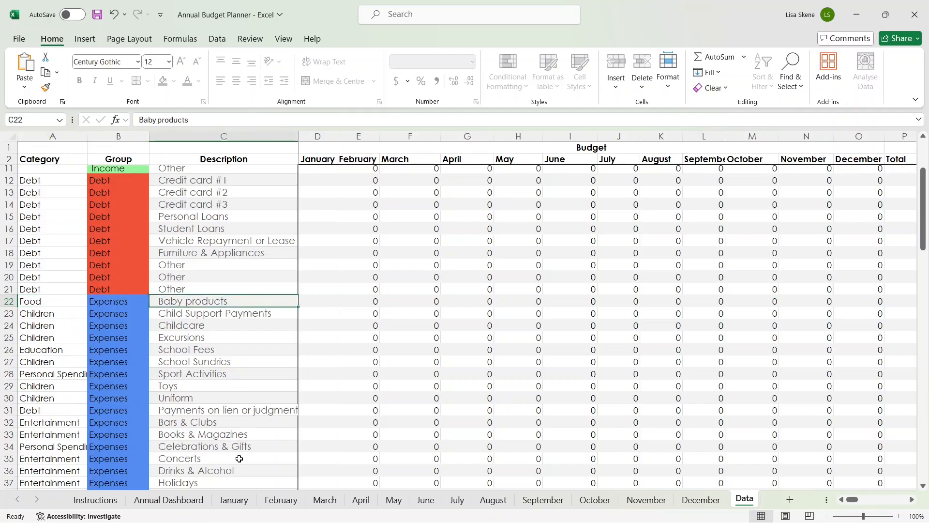
click(76, 304)
click(92, 301)
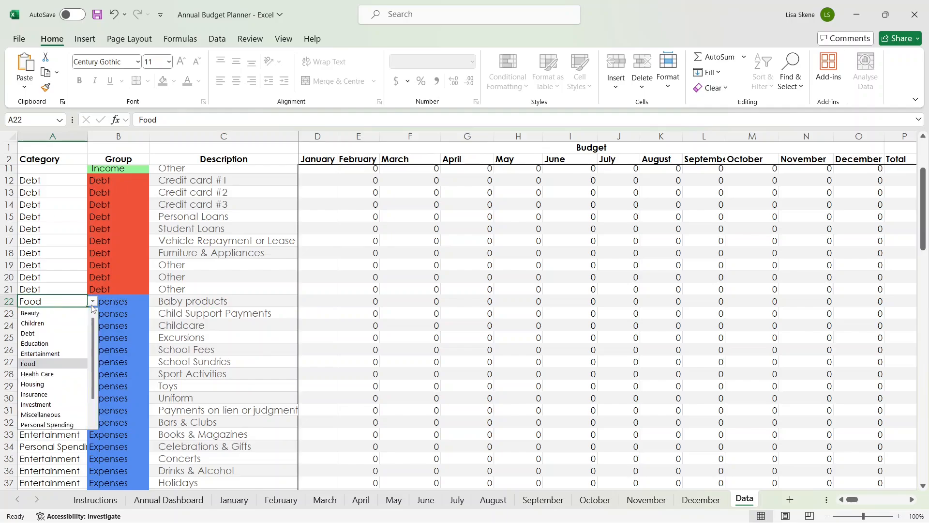
click(56, 322)
click(209, 303)
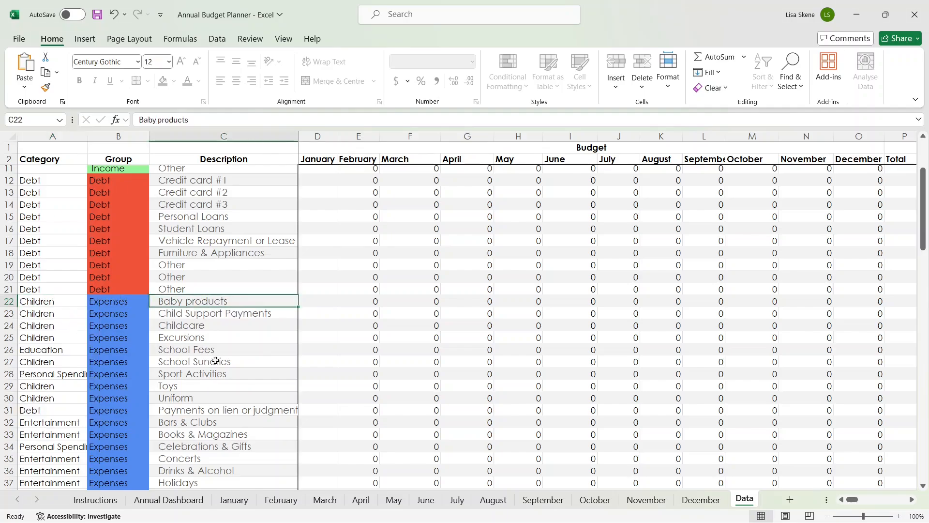
Step: Replace the first "Other" description in the Debt group with "Car Loan #2"
click(192, 268)
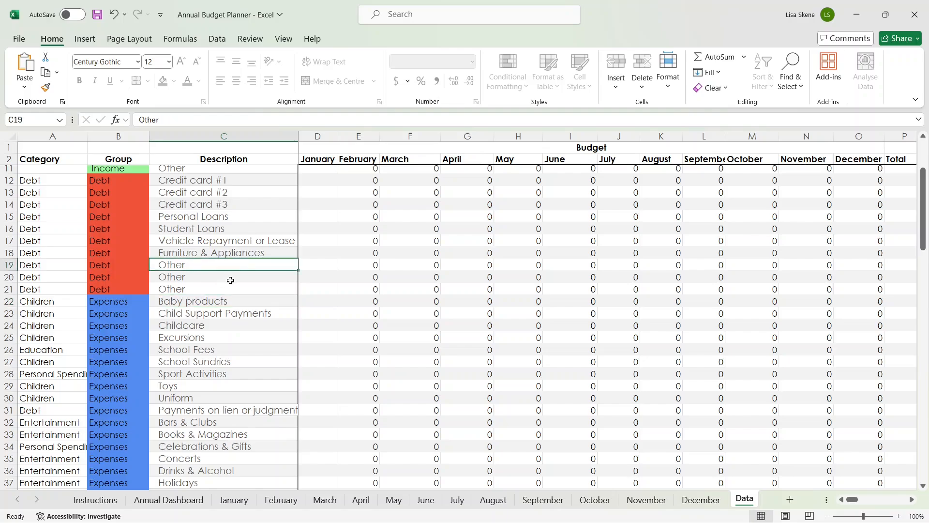
text(Car )
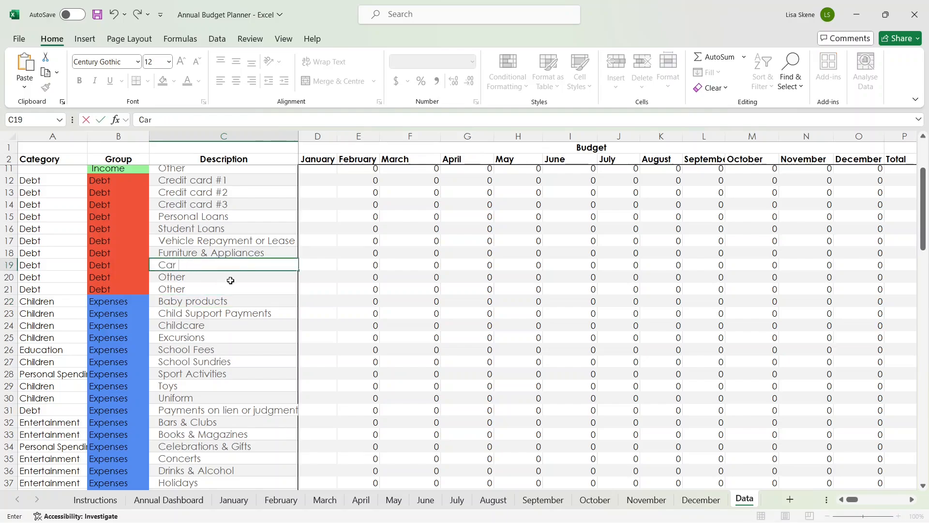
text(Loan #2)
key(Return)
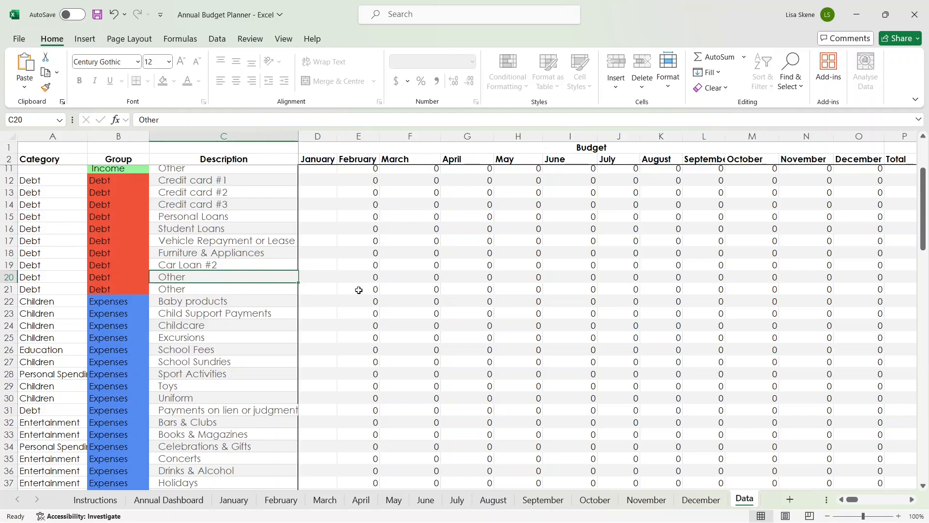
Step: Enter January budget amounts of 1500 for Child Support and 5247 for Salary
scroll(360, 225, up, 3)
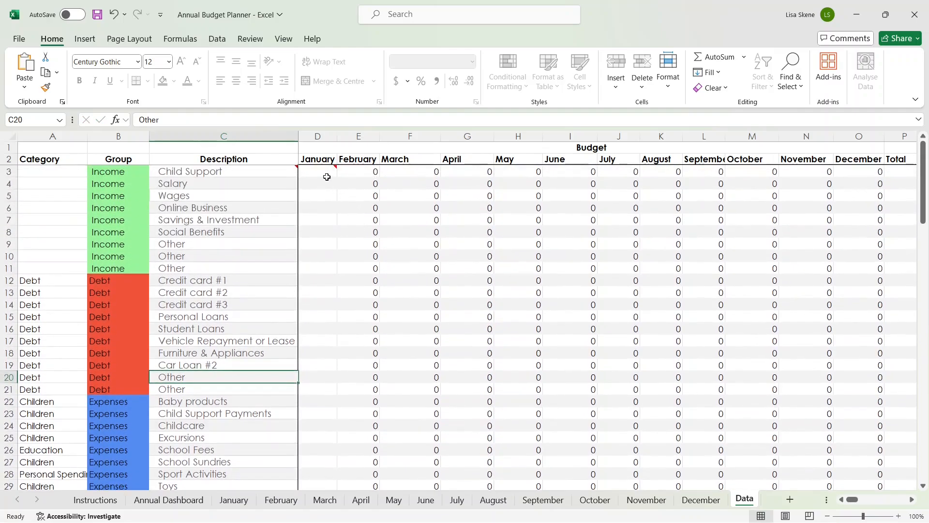
mouse_move(321, 178)
click(321, 173)
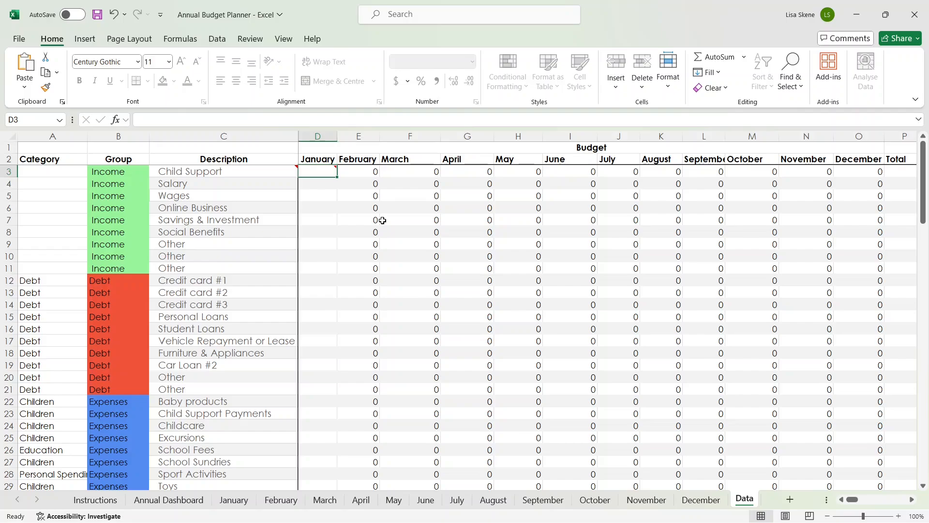
text(1500)
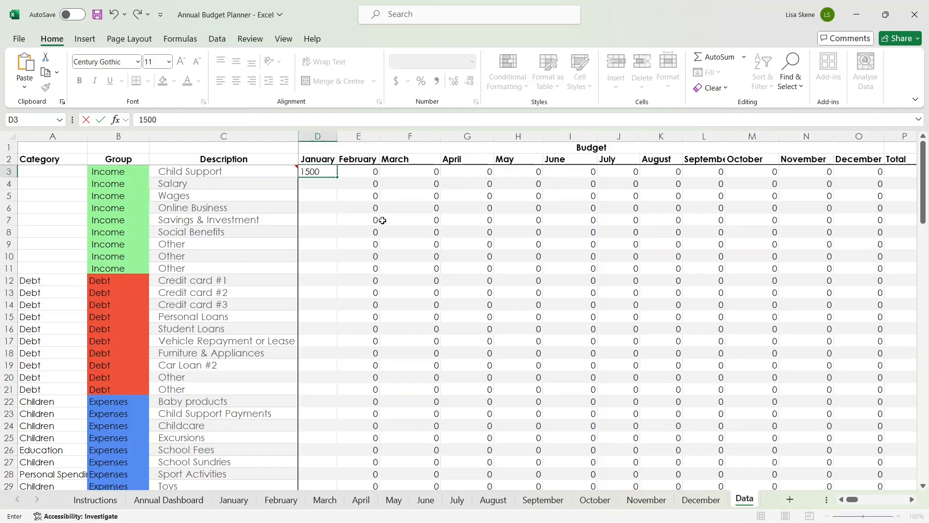
key(Return)
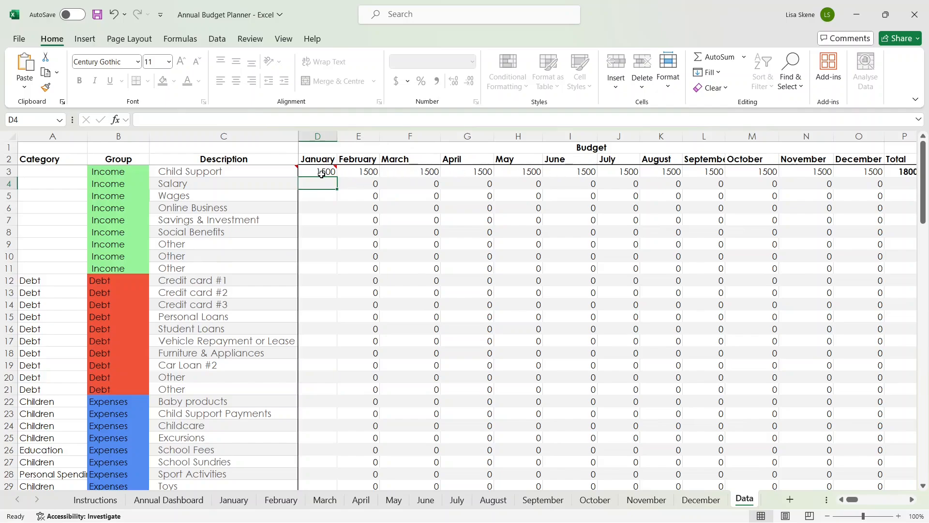
mouse_move(321, 175)
text(524)
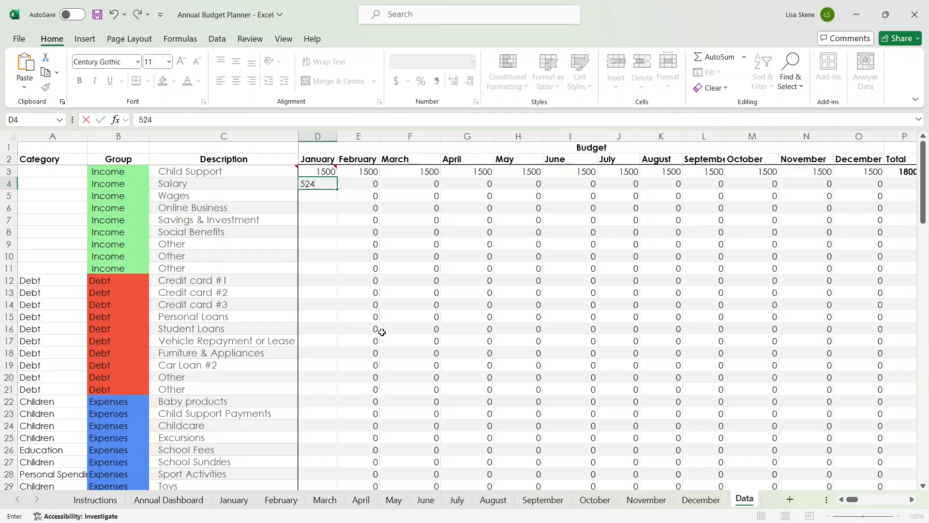
text(7)
key(Return)
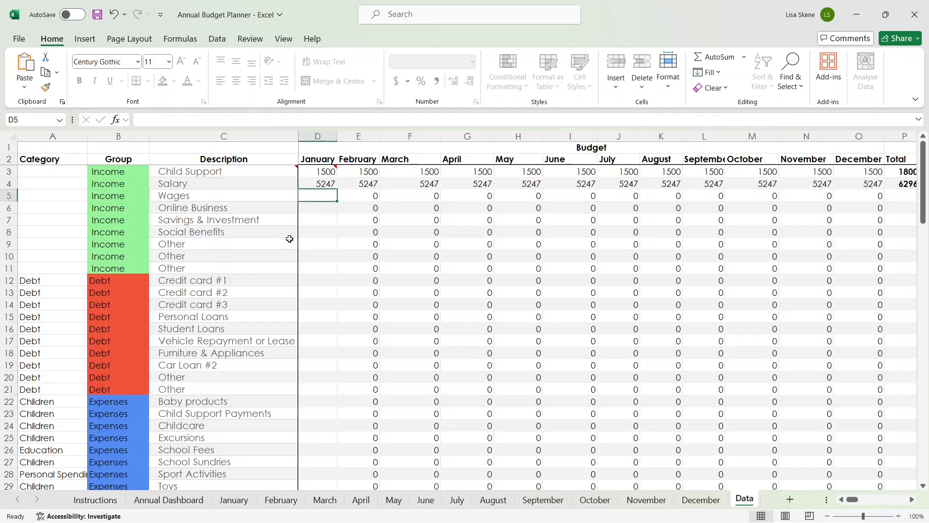
Step: Set the Salary budget for June to 5550
click(575, 186)
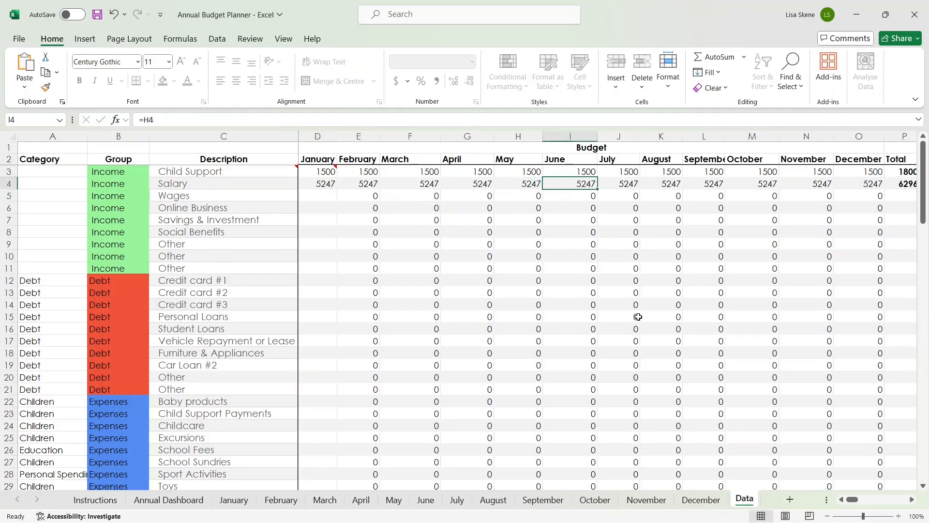
text(5550)
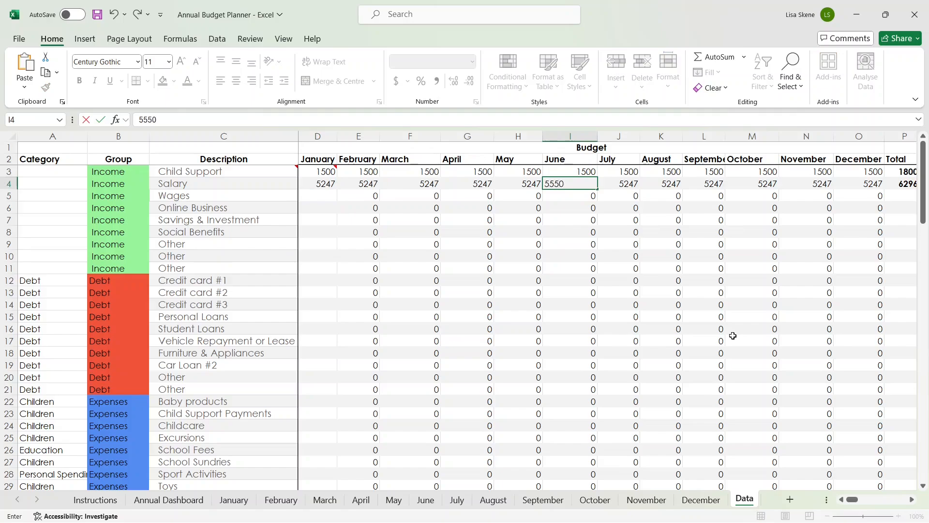
key(Return)
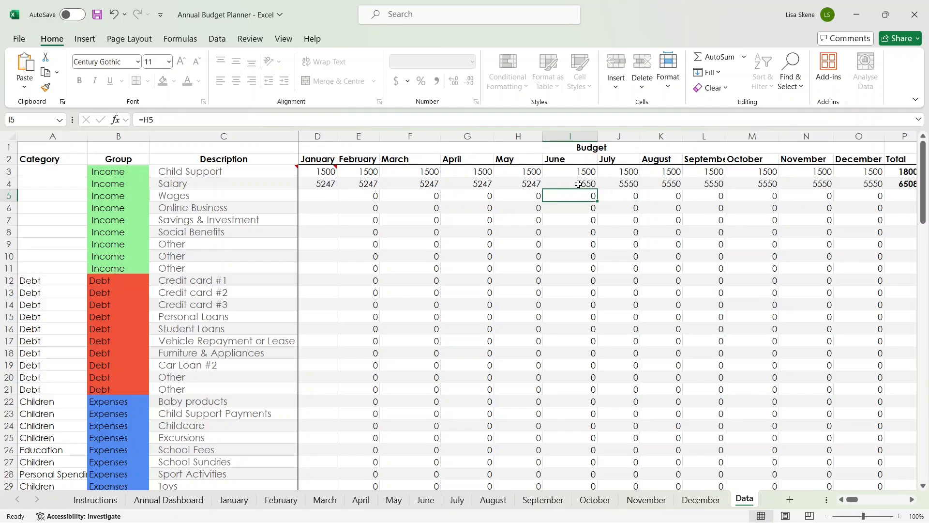
Step: Enter a January budget amount of 2450 for Wages
key(Left)
key(Left)
key(Left)
key(Left)
key(Left)
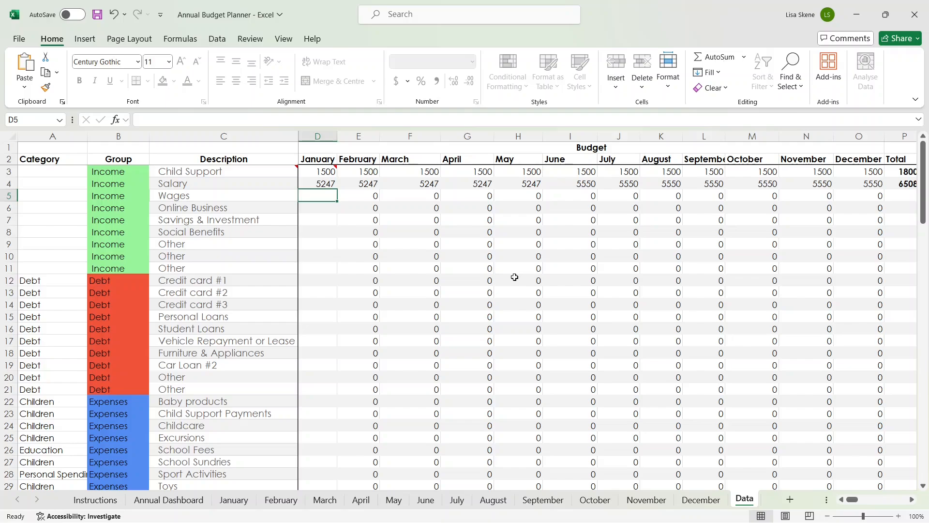
text(2450)
key(Return)
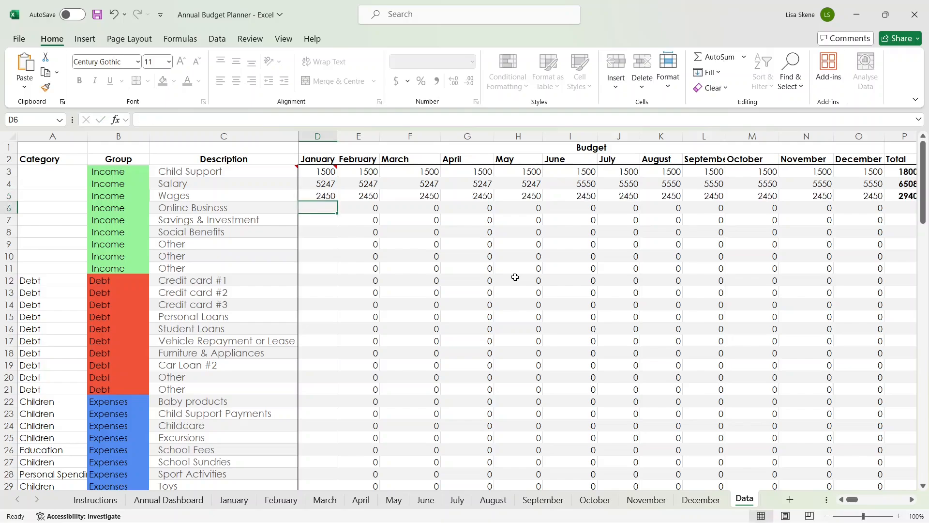
Step: Enter January budget amounts of 250 for Online Business, 75 for Savings & Investment and 1250 for Social Benefits, skipping the Other income rows
text(250)
key(Return)
text(75)
key(Return)
text(1250)
key(Return)
key(Return)
key(Return)
key(Return)
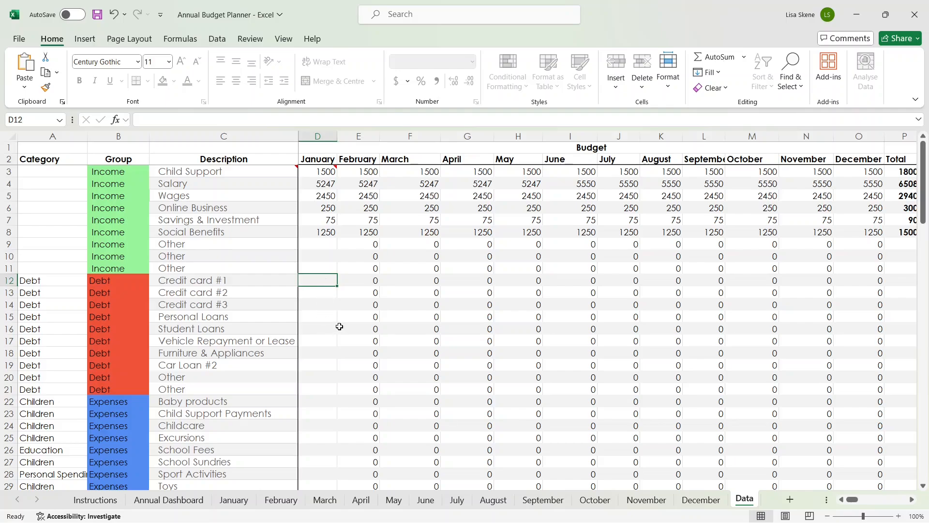
Step: Enter January debt budgets: credit cards 200, 130 and 100, Personal Loans 450, Student Loans 125, Vehicle Repayment 190, Furniture 200, Car Loan #2 125
text(200 130 100 450 125 190 200 125)
Step: Enter January budgets for the expense rows from Baby products to Holidays, including School Fees 175, Sport Activities 250, Toys 85 and Concerts 125
scroll(406, 337, down, 4)
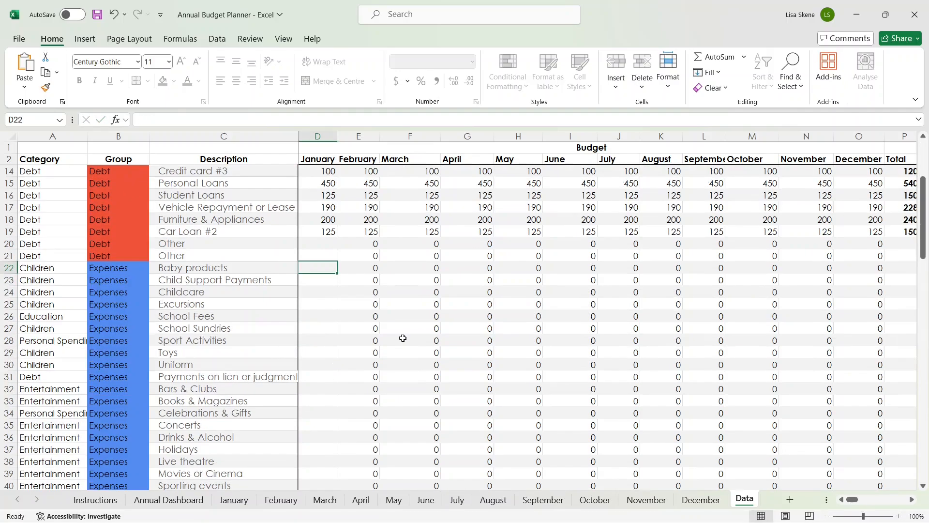
text(125  500 75 175 25 200 50 25)
scroll(407, 337, down, 4)
text(125 25 100)
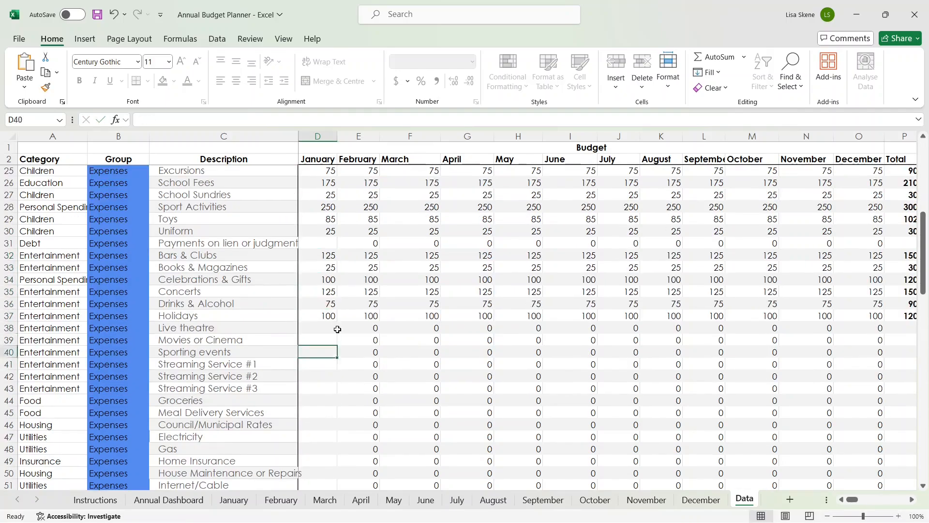
Step: Enter the remaining January expense and savings budgets, including Medical Insurance 400, Clothing 125, Fuel 185, Bank Account 25, Investment 25, Emergency Fund 25 and Holiday 50
scroll(331, 340, down, 5)
text(75 75 75 140 100 169)
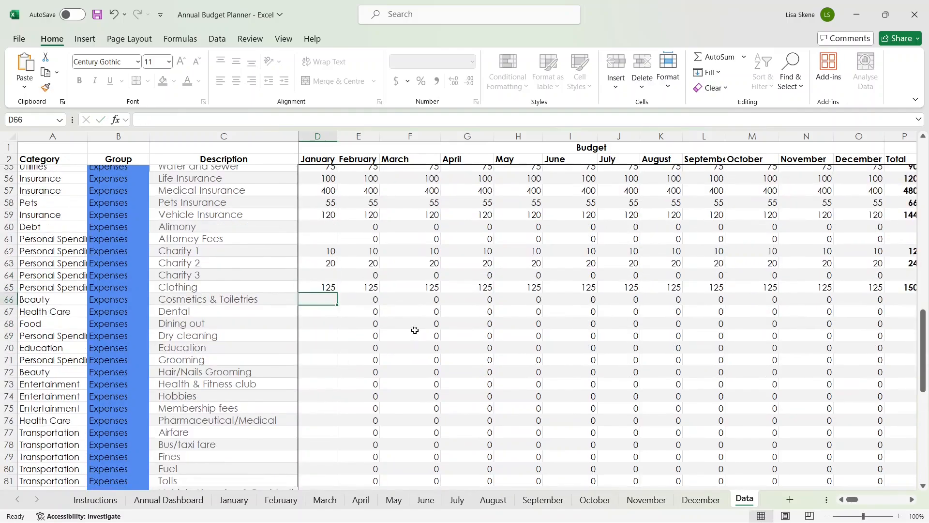
text(75)
key(Return)
key(Return)
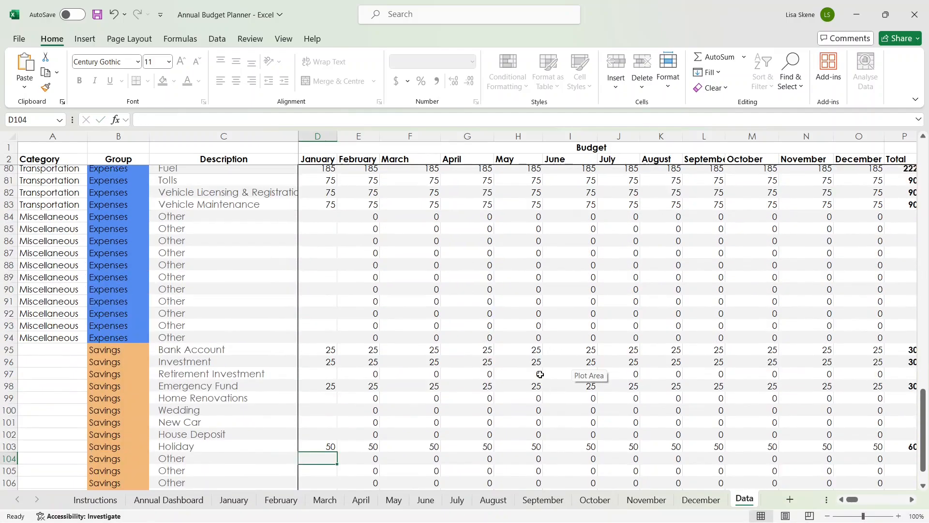
Step: Look over the completed budget on the Data sheet and check how it carries into the January and August dashboards
scroll(540, 374, up, 3)
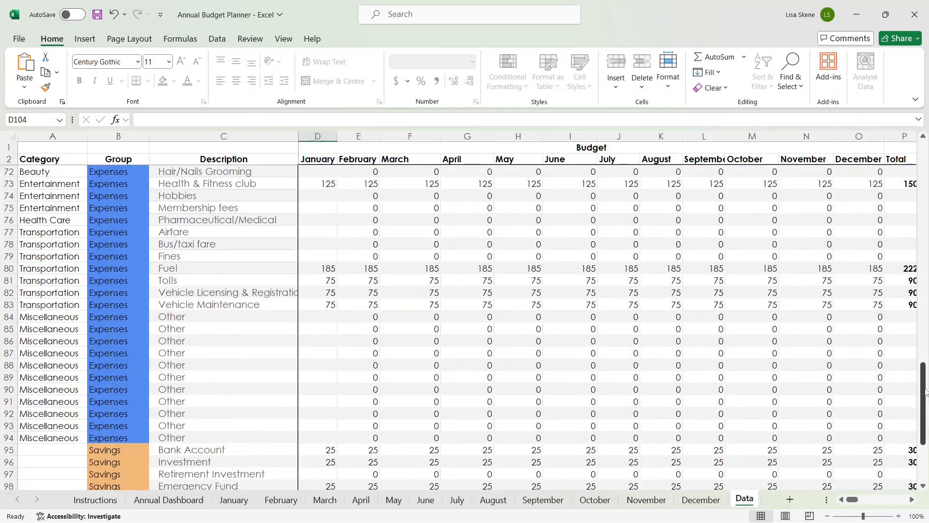
drag(922, 390, 916, 123)
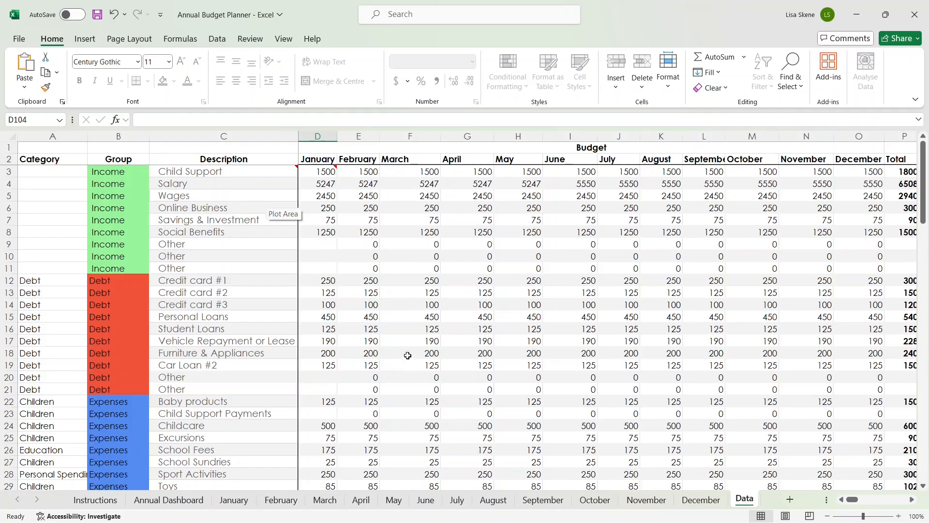
click(245, 505)
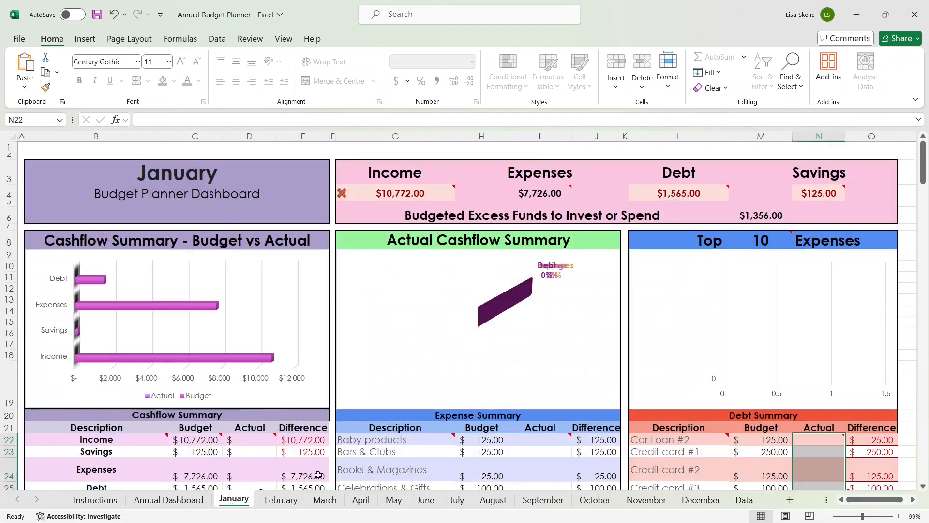
scroll(266, 315, down, 1)
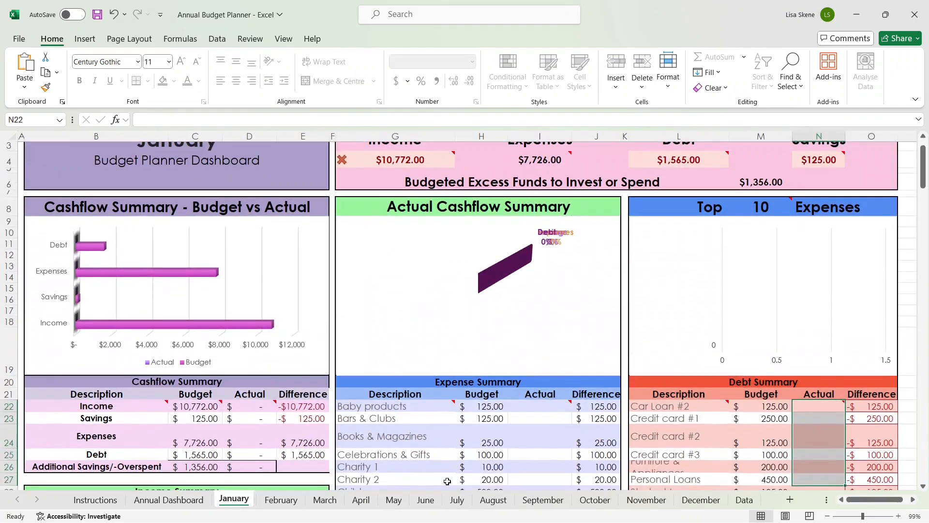
click(494, 501)
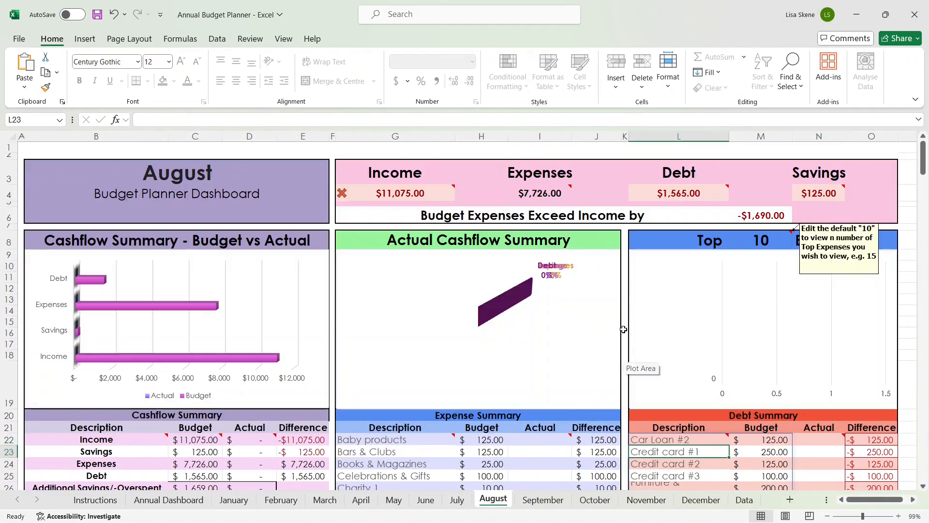
scroll(385, 334, down, 2)
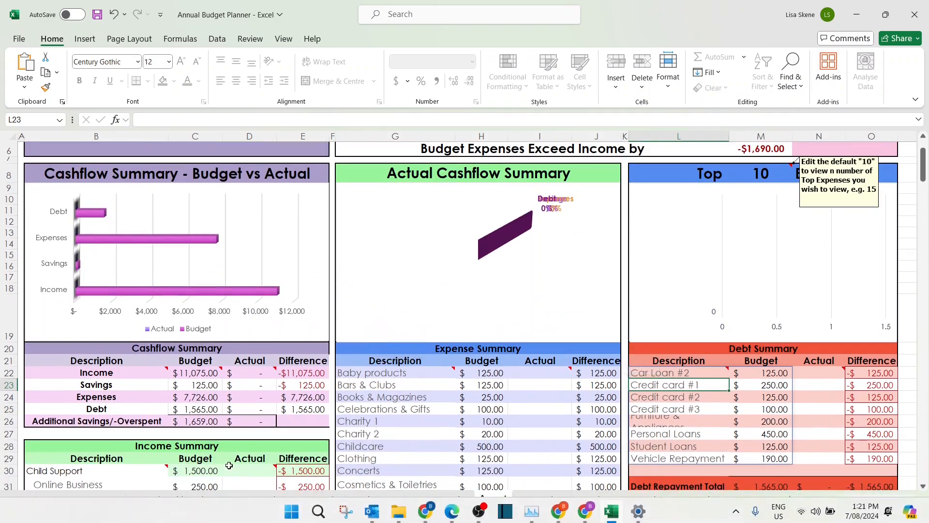
click(232, 501)
scroll(298, 293, down, 2)
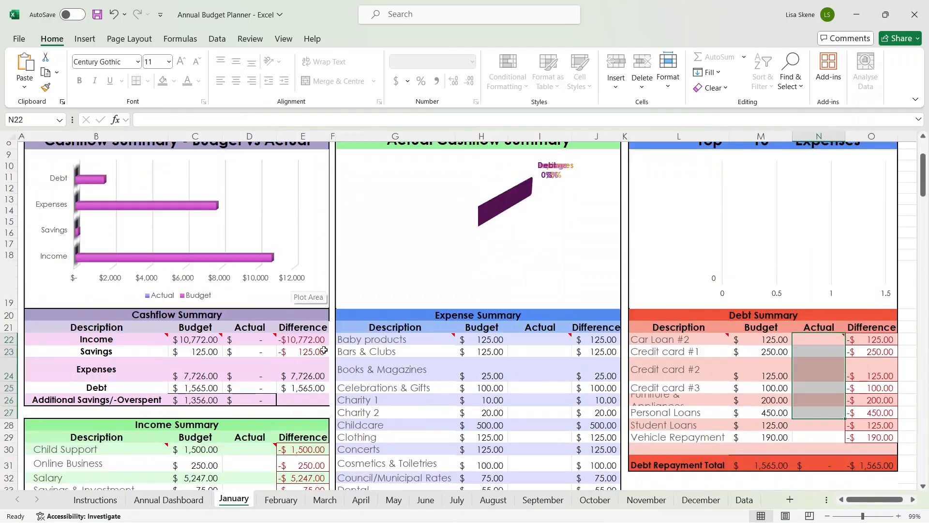
Step: Examine the January budget versus actual chart and the budgeted Income, Expenses, Debt and Savings totals in the dashboard header
scroll(263, 320, up, 3)
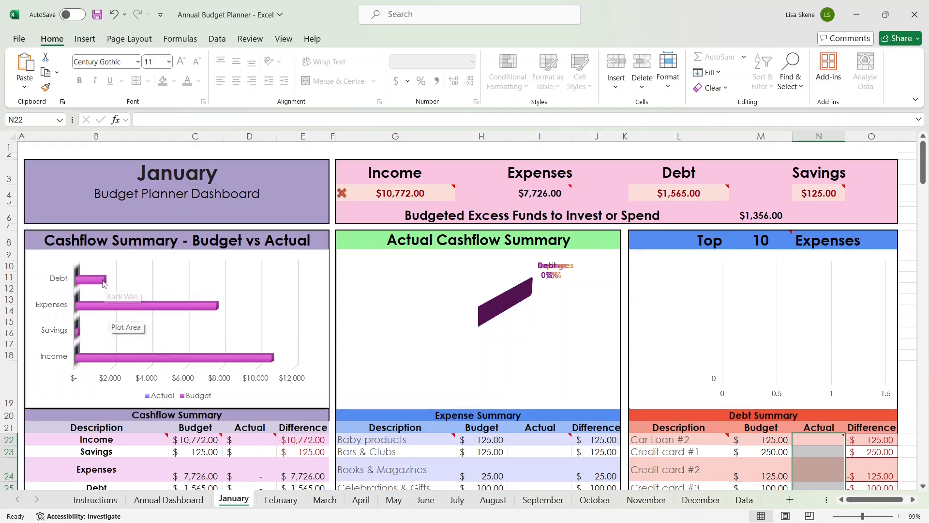
mouse_move(97, 284)
mouse_move(102, 308)
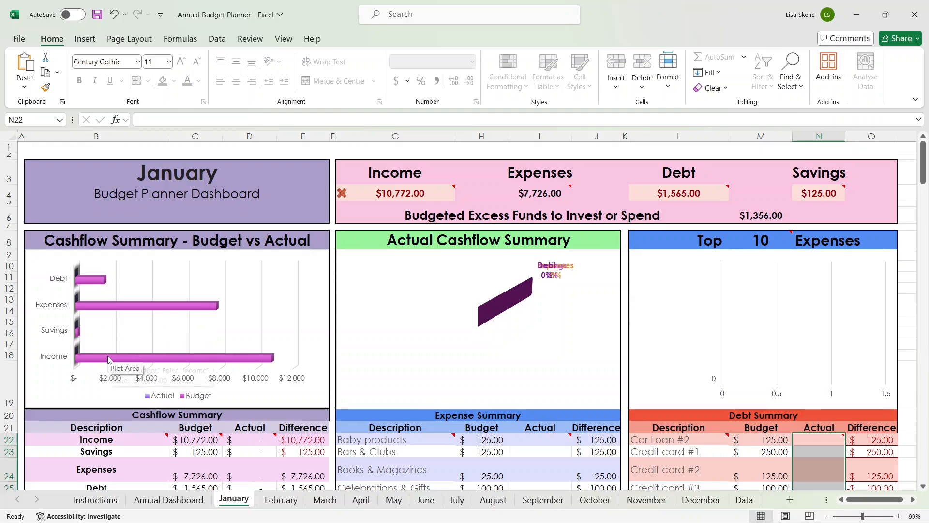
mouse_move(109, 359)
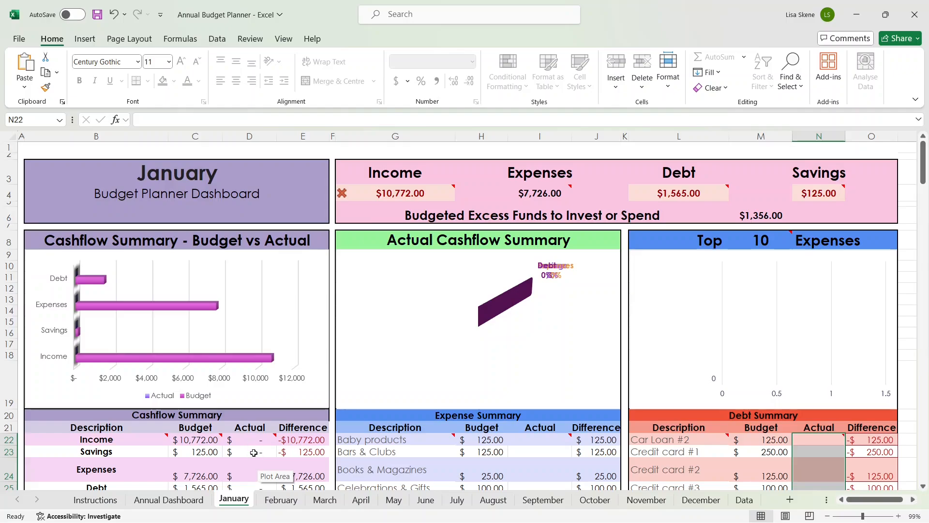
mouse_move(398, 194)
mouse_move(429, 193)
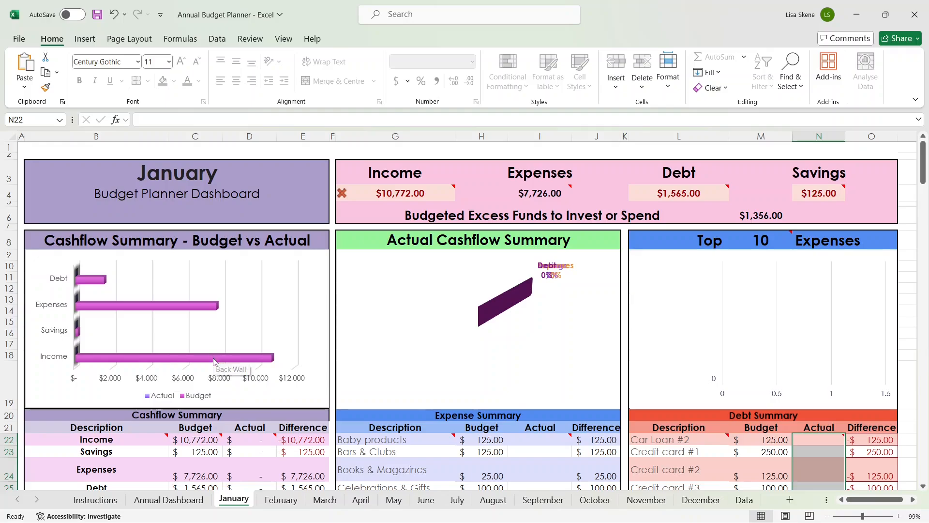
mouse_move(214, 364)
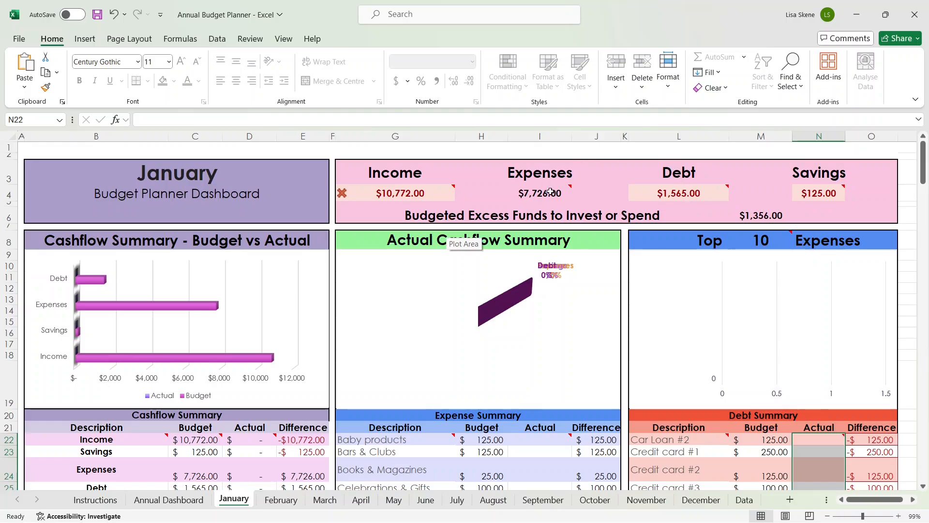
mouse_move(567, 192)
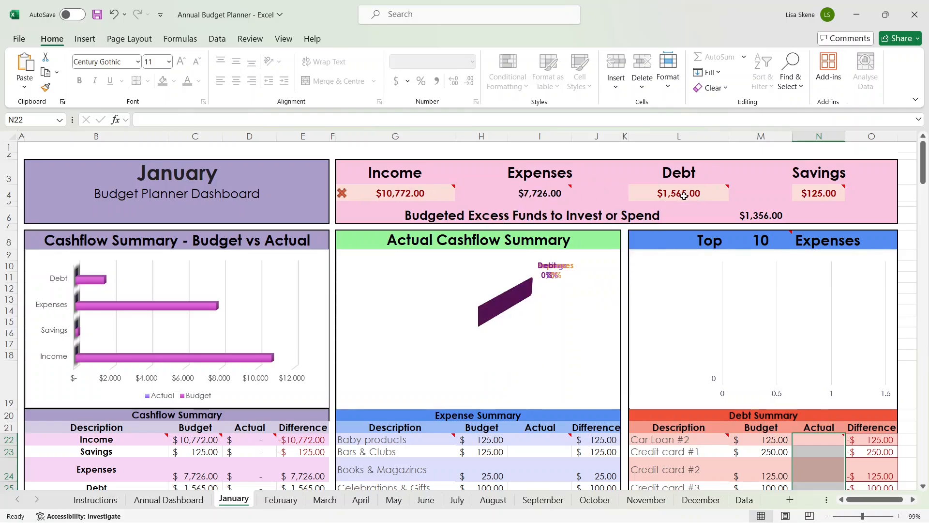
mouse_move(684, 195)
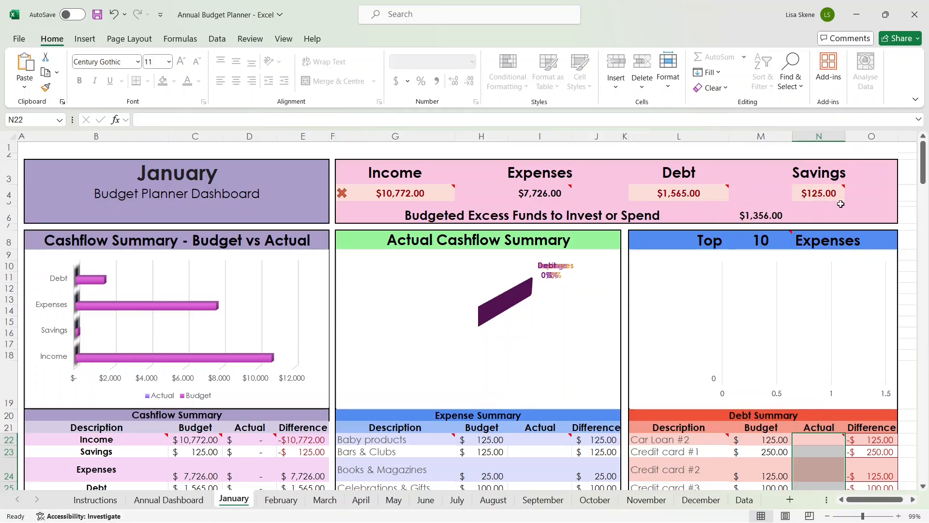
mouse_move(816, 193)
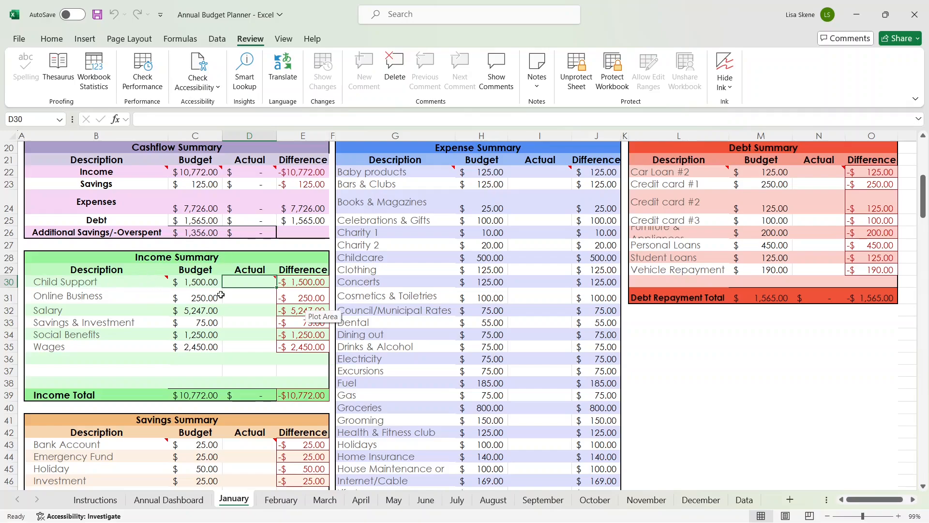
Step: Enter January actual income of 1250 for Child Support and 500 for Online Business in the Income Summary
click(241, 281)
mouse_move(87, 282)
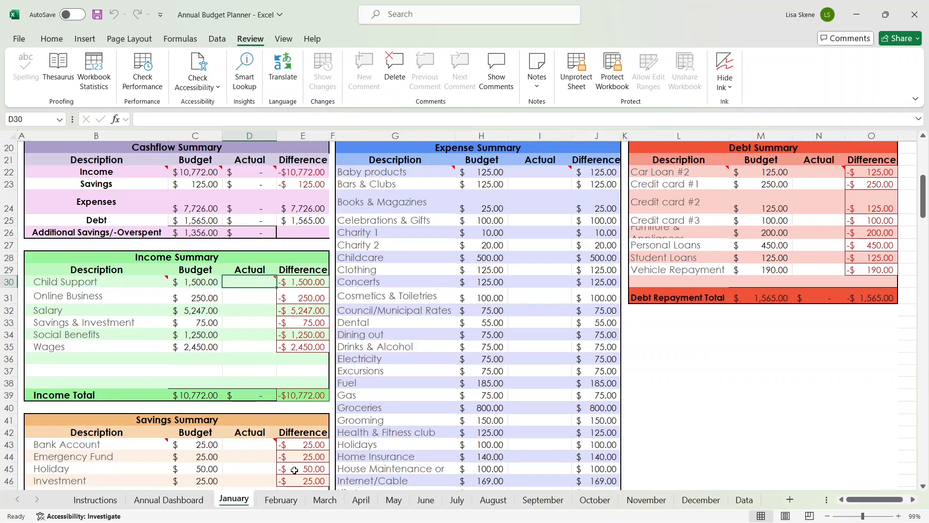
text(1250)
key(Return)
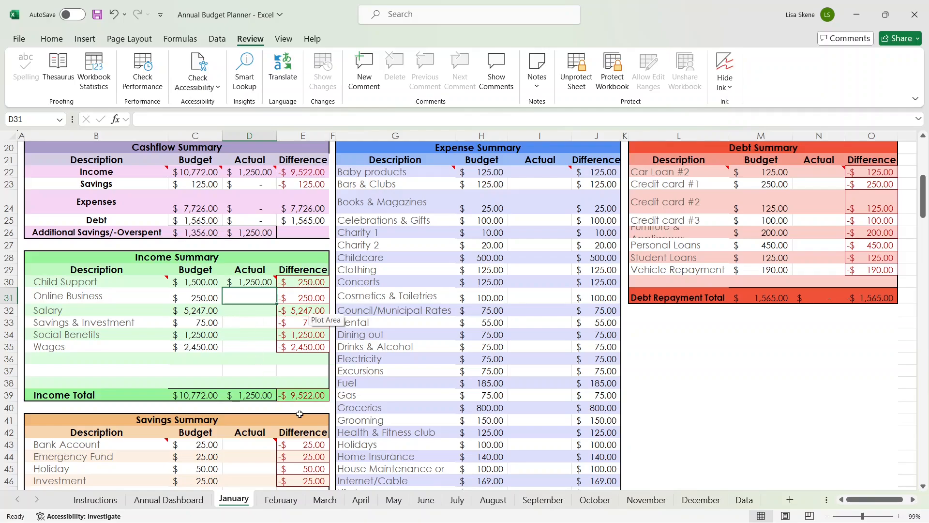
text(500)
key(Return)
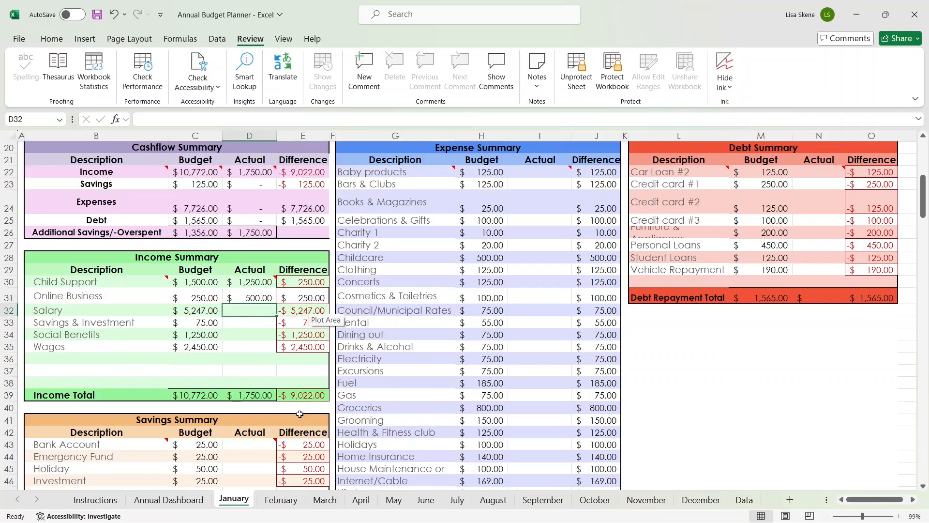
Step: Enter January actual income of 5247 for Salary, 70 for Savings & Investment, 1250 for Social Benefits and 2450 for Wages
scroll(271, 284, down, 1)
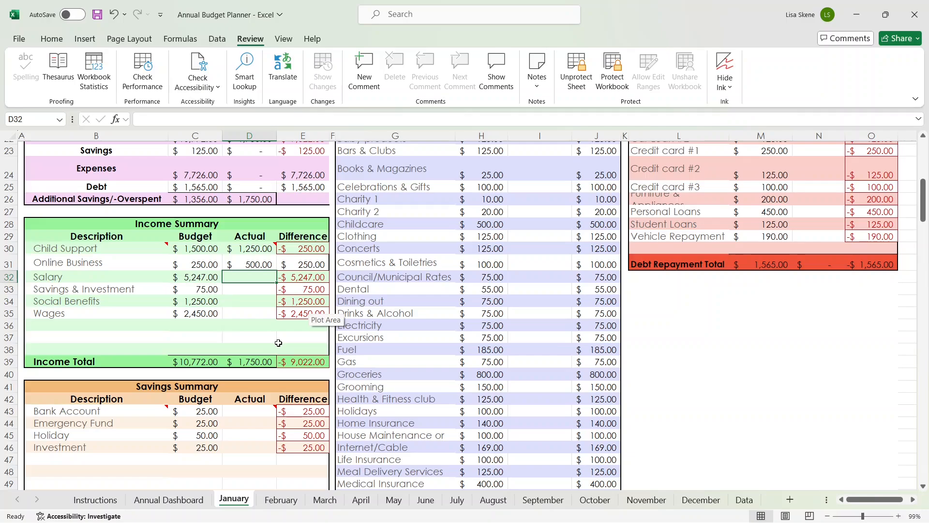
text(5247)
key(Return)
text(70)
key(Return)
text(1250)
key(Return)
text(2450)
key(Return)
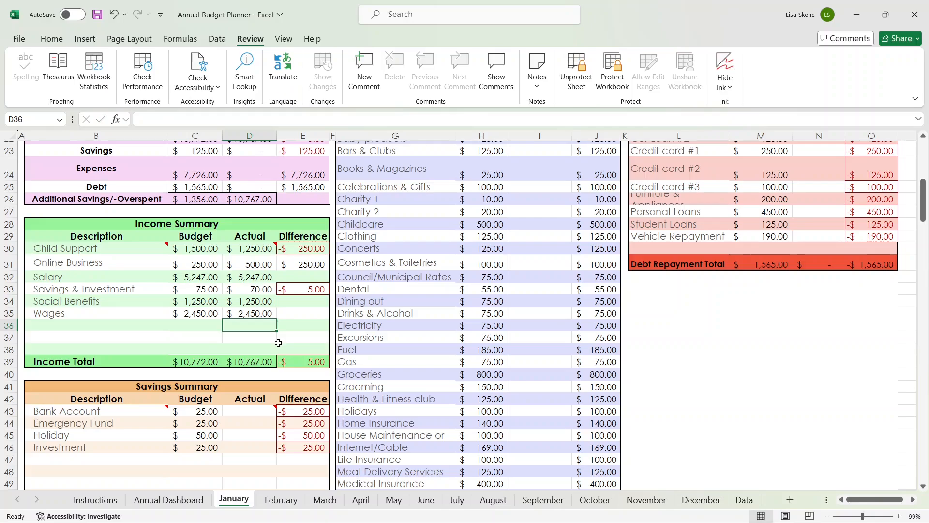
Step: Select the Bank Account actual cell in the January Savings Summary and look over the Actual columns of the expense and debt summaries
scroll(271, 289, down, 1)
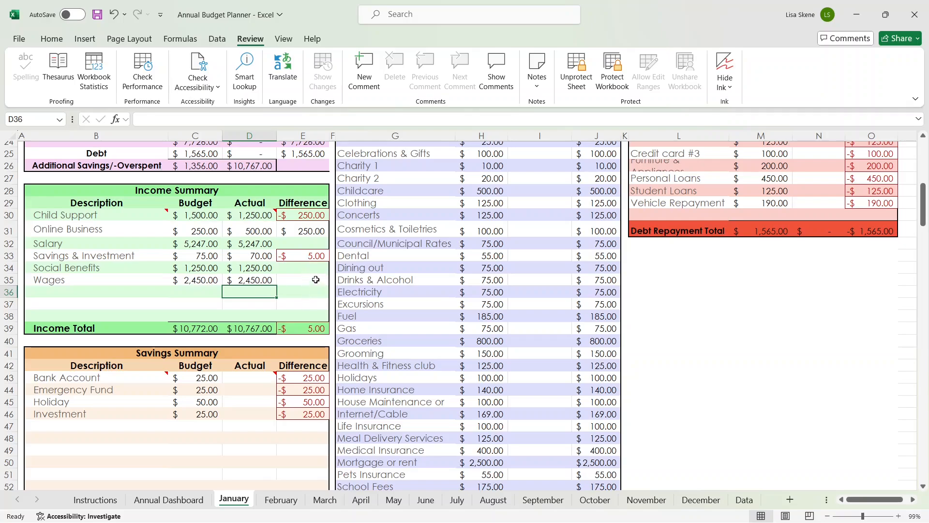
scroll(299, 291, down, 1)
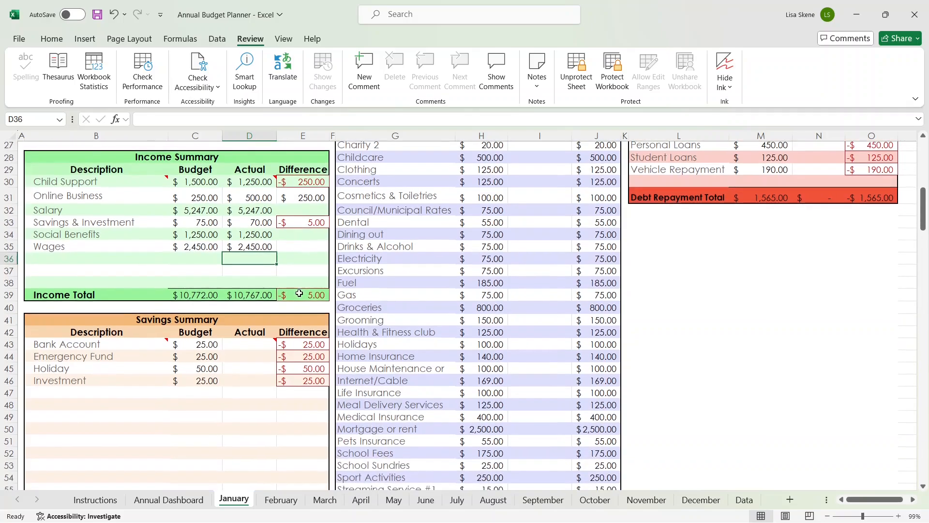
click(252, 347)
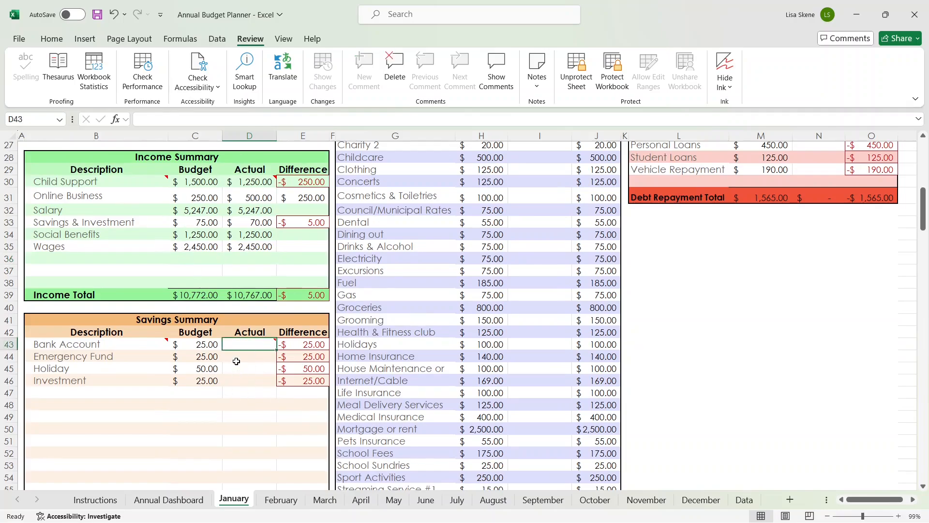
scroll(394, 344, up, 3)
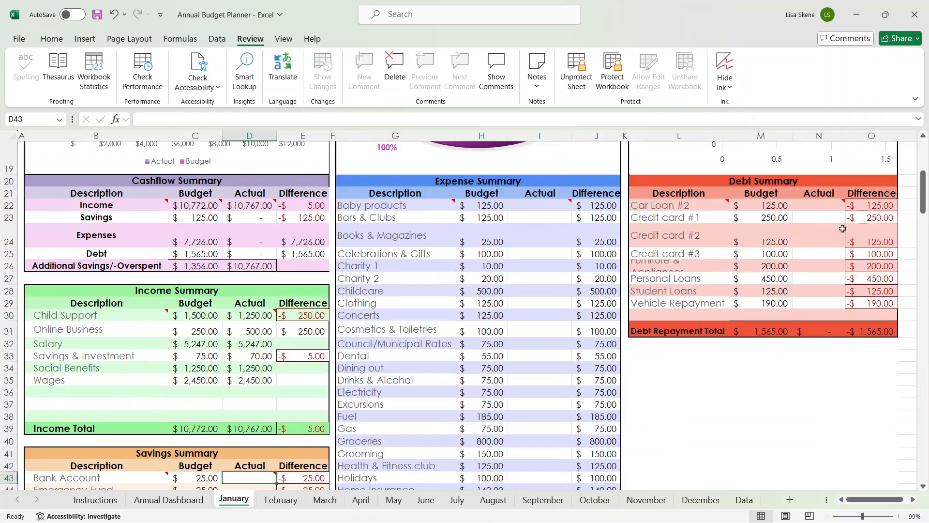
scroll(809, 223, down, 2)
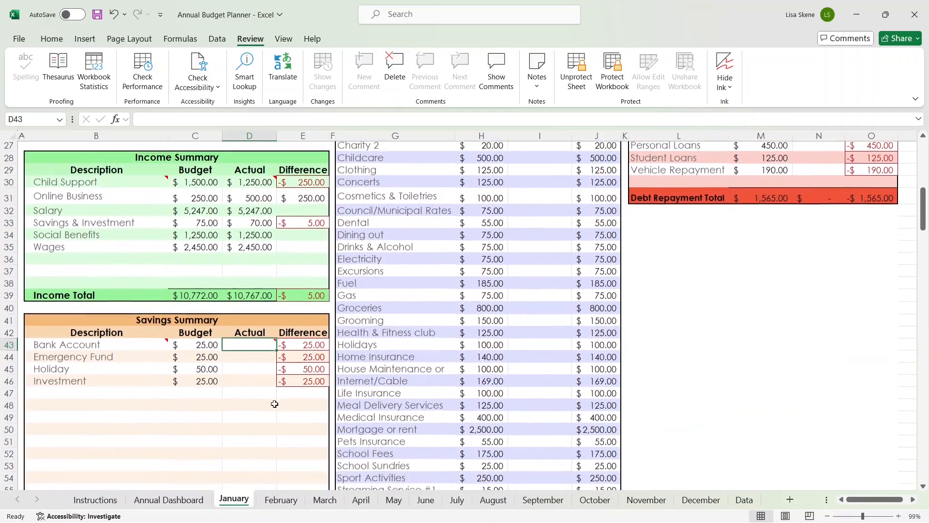
scroll(735, 412, up, 6)
scroll(735, 412, down, 1)
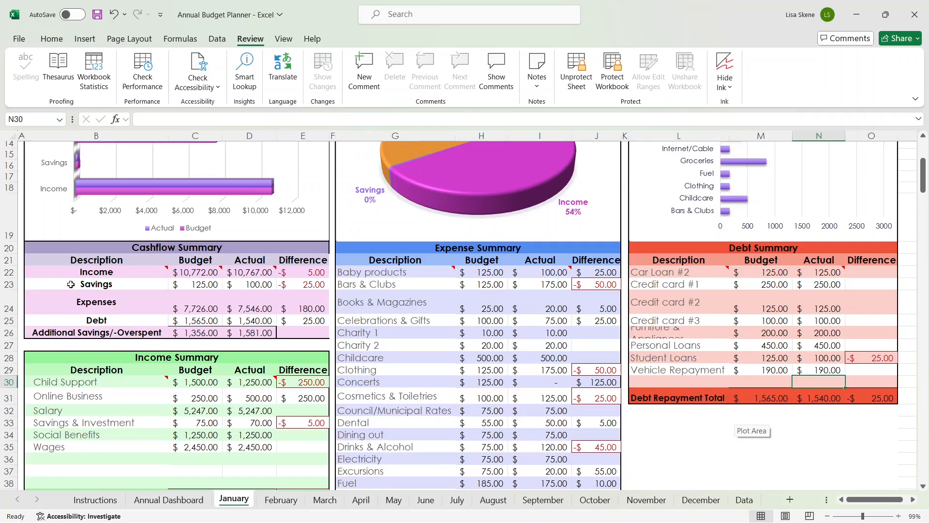
Step: Highlight the January Cashflow Summary table and inspect its budget, actual and difference figures, including the Expenses difference
drag(46, 247, 106, 333)
mouse_move(188, 274)
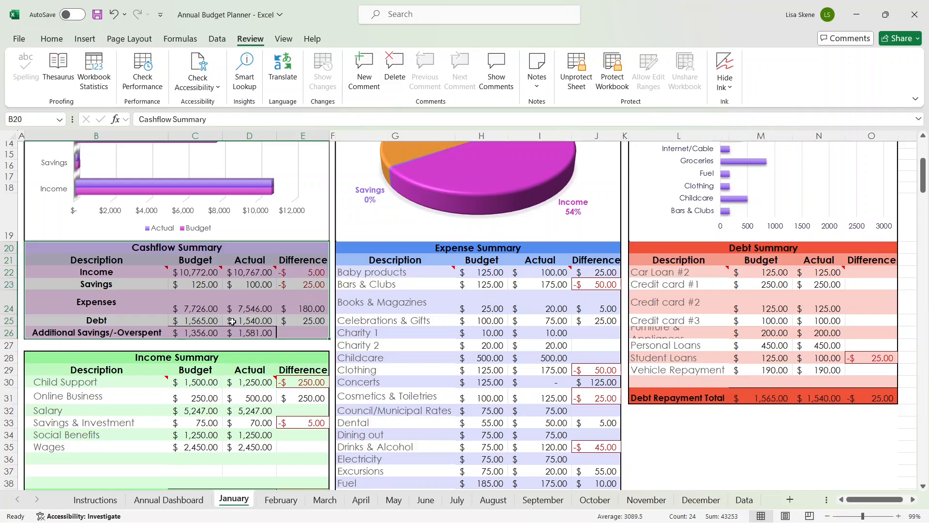
click(320, 311)
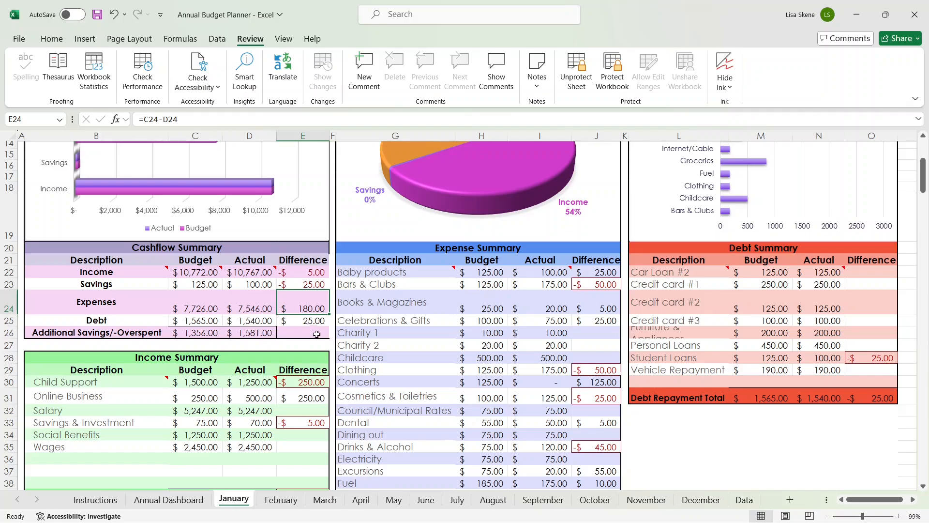
Step: Examine the January cashflow and top expenses charts against the budgeted totals, and open the February dashboard
scroll(343, 323, up, 4)
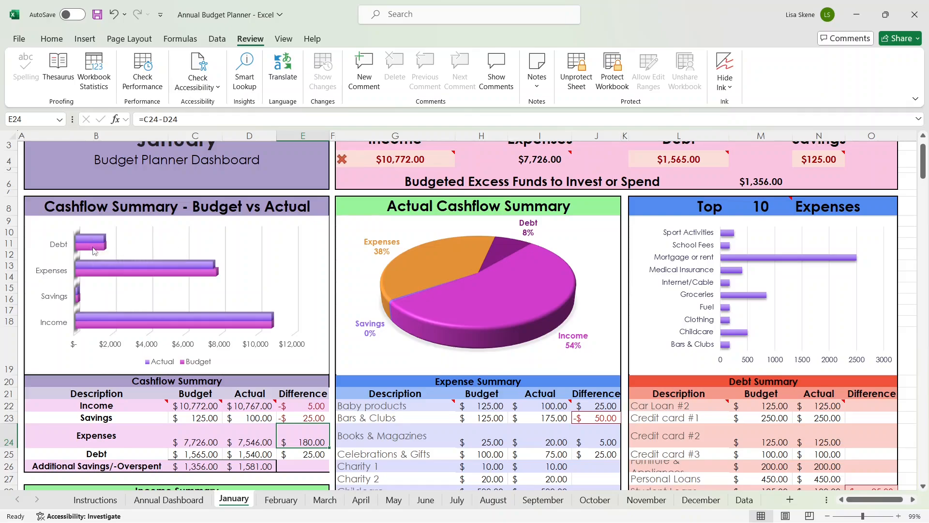
mouse_move(96, 250)
mouse_move(575, 281)
mouse_move(439, 271)
scroll(924, 167, up, 1)
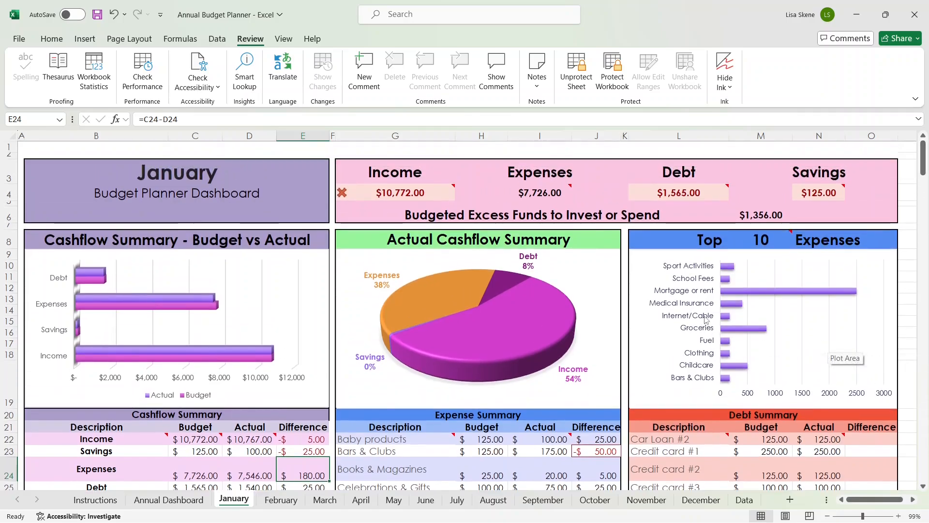
mouse_move(696, 192)
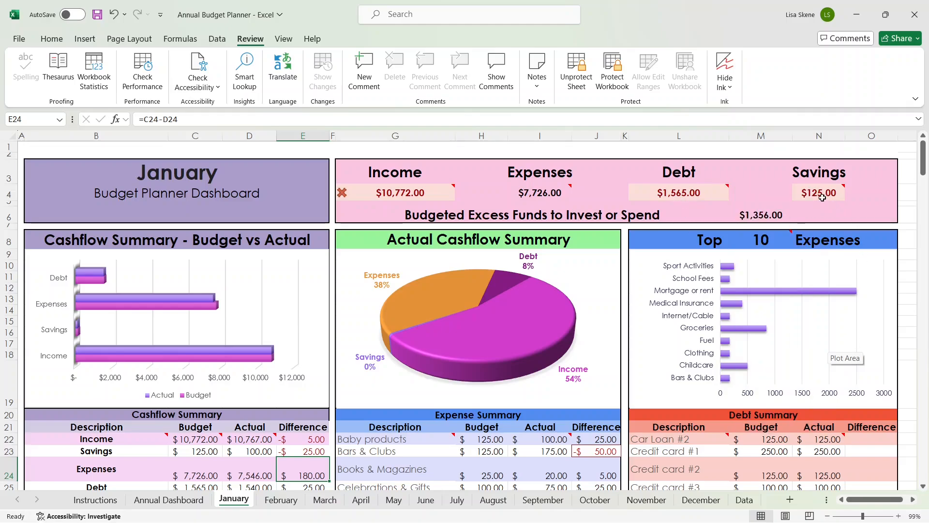
mouse_move(828, 199)
scroll(437, 254, down, 1)
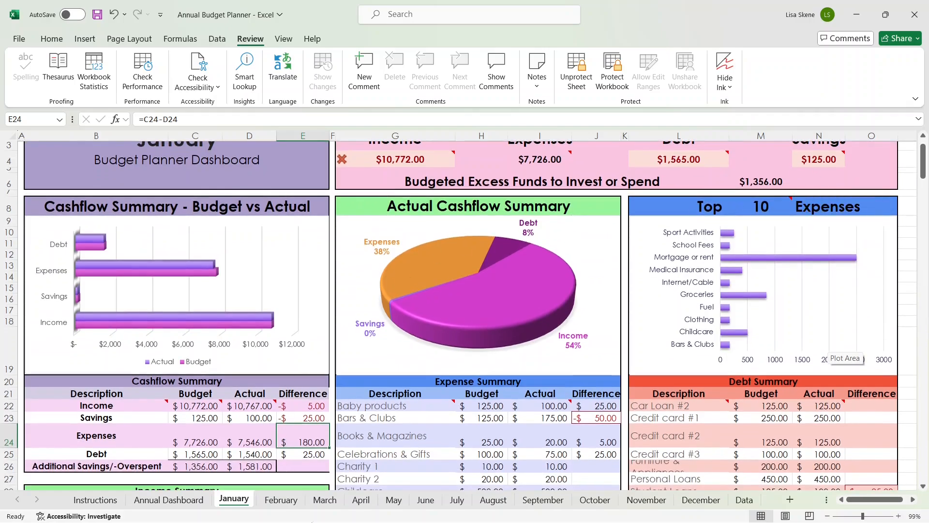
click(281, 500)
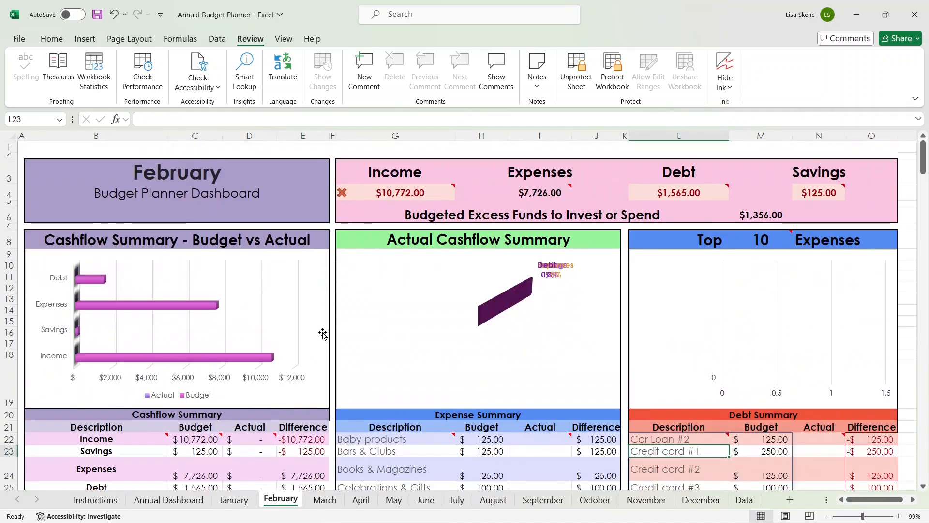
Step: Look over the February dashboard's charts and its cashflow, income, expense and debt summary tables
scroll(332, 375, down, 2)
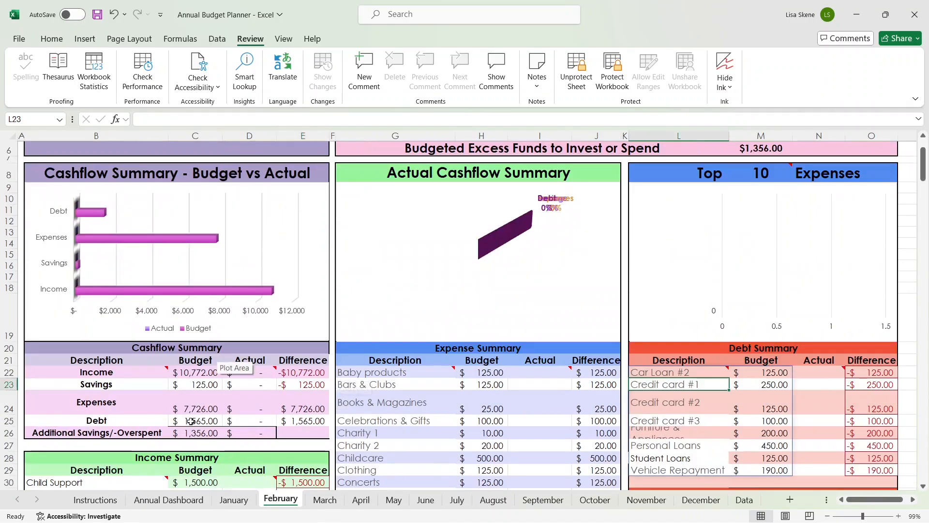
scroll(201, 428, down, 2)
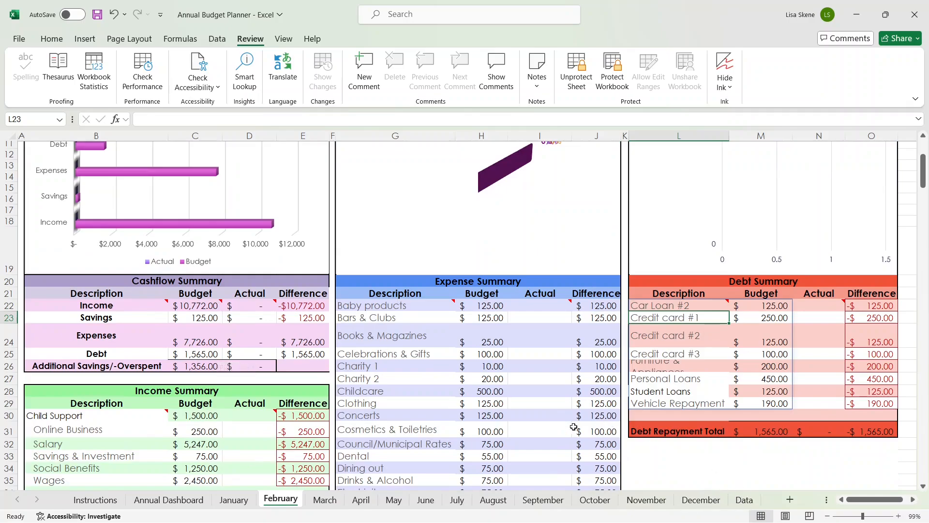
scroll(555, 427, up, 4)
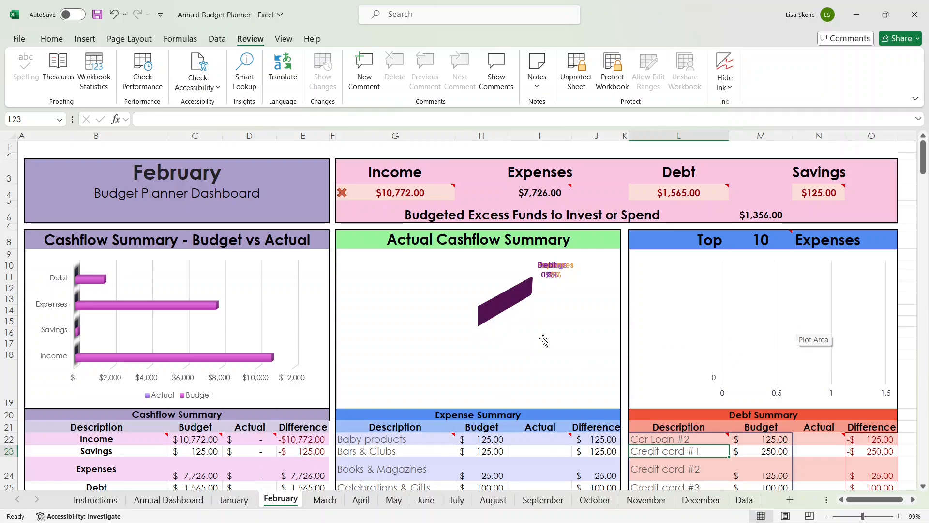
Step: Open the Annual Dashboard and examine the headline totals, the Cashflow summary chart and the Income summary pie chart
click(155, 501)
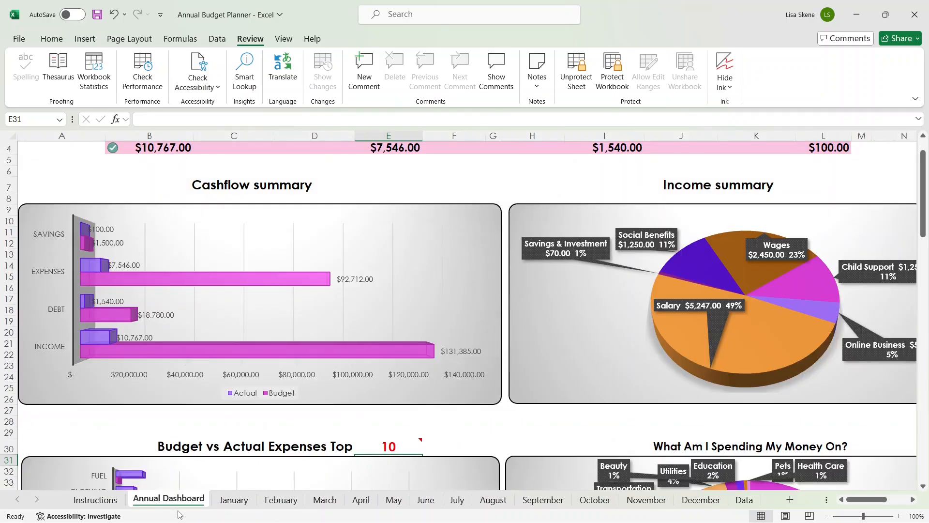
scroll(656, 297, up, 1)
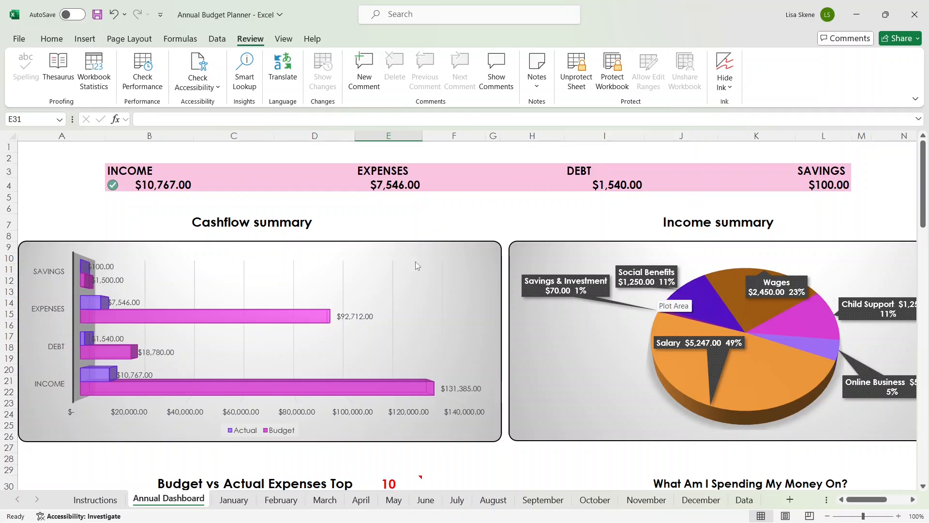
scroll(271, 266, down, 1)
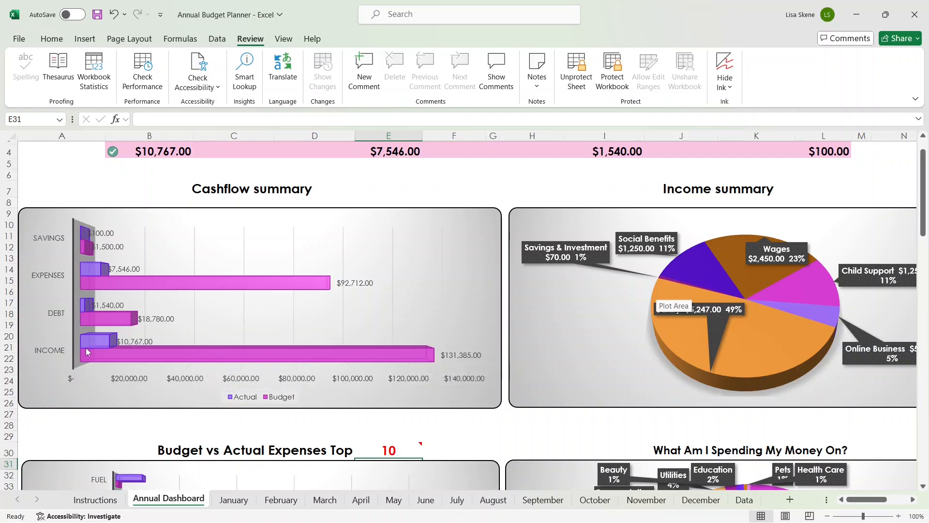
mouse_move(94, 343)
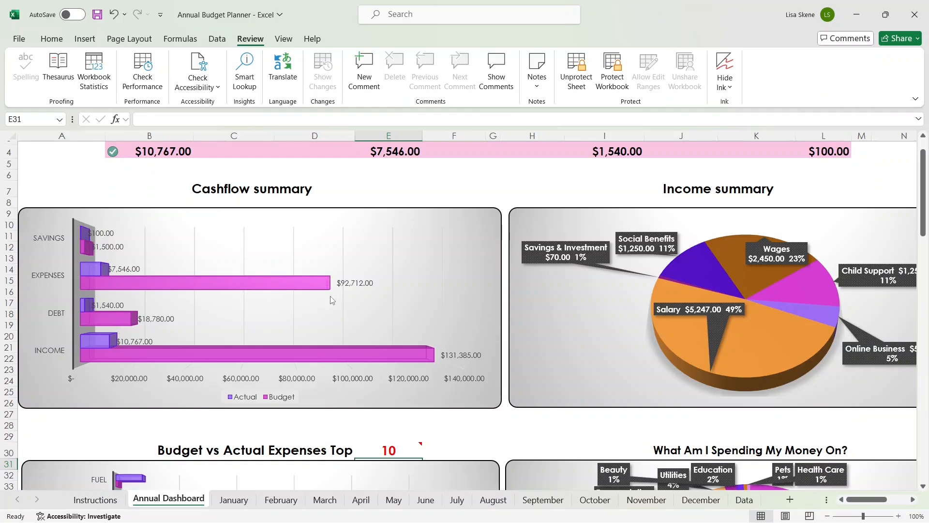
scroll(693, 291, right, 2)
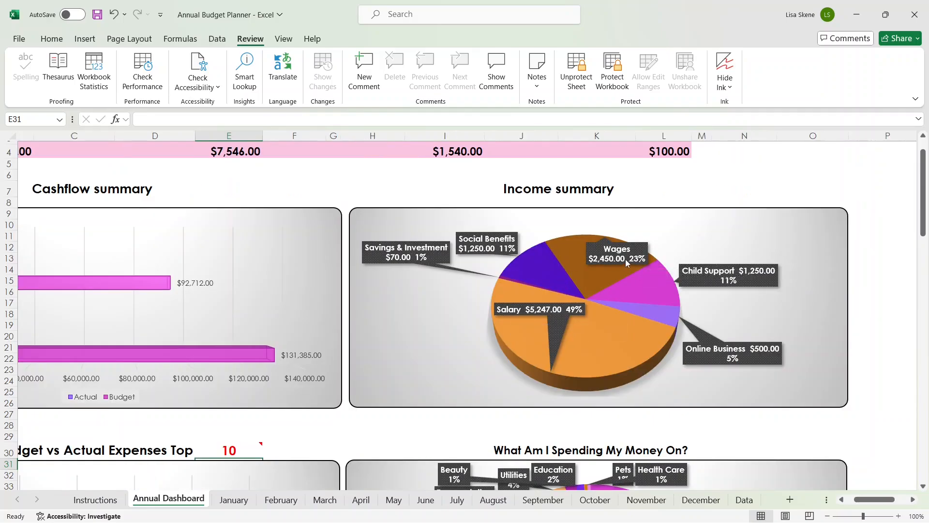
mouse_move(633, 251)
mouse_move(580, 350)
Step: Set the Budget vs Actual Expenses chart on the Annual Dashboard to show the top 15 expenses
scroll(674, 319, down, 2)
scroll(673, 319, down, 4)
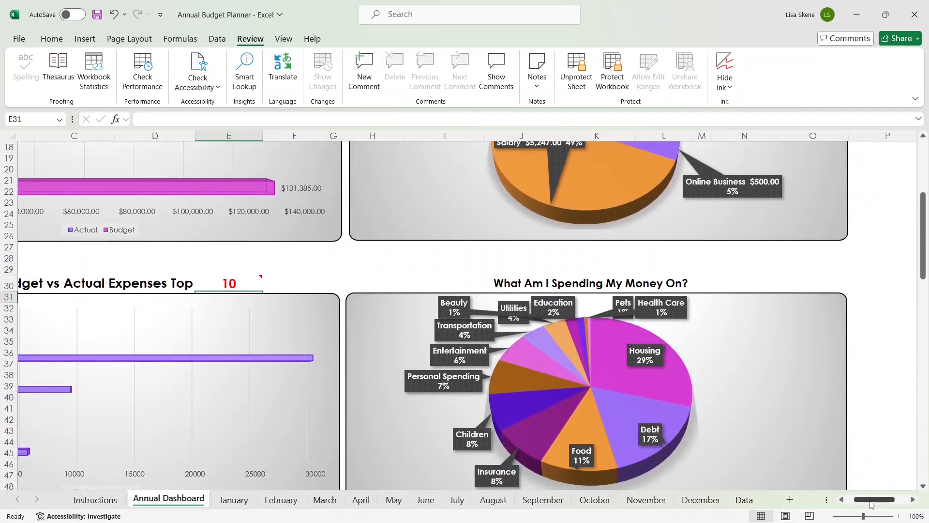
scroll(870, 481, left, 2)
scroll(869, 480, down, 1)
scroll(386, 343, down, 1)
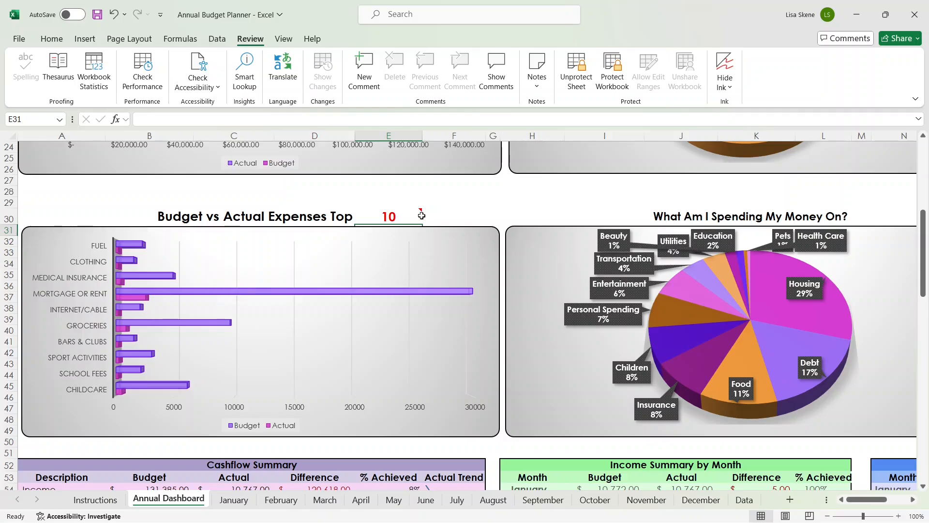
click(390, 214)
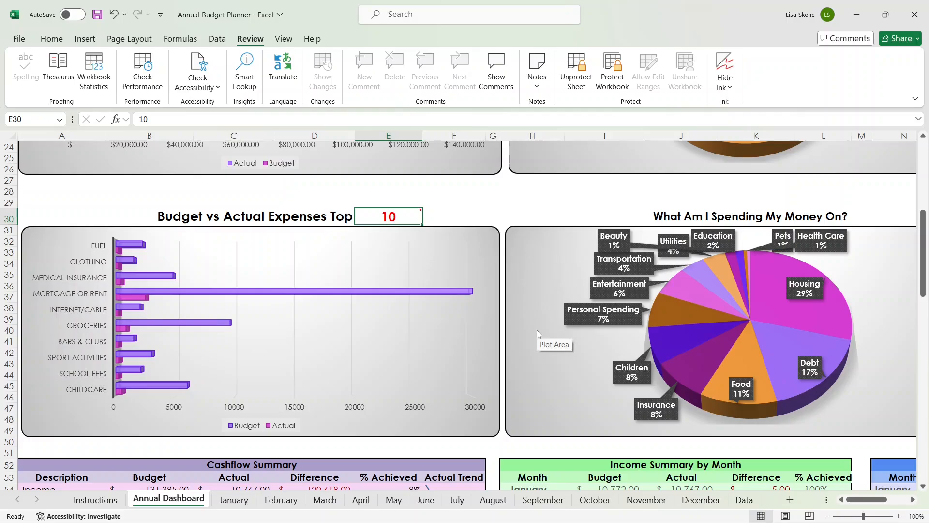
text(15)
key(Return)
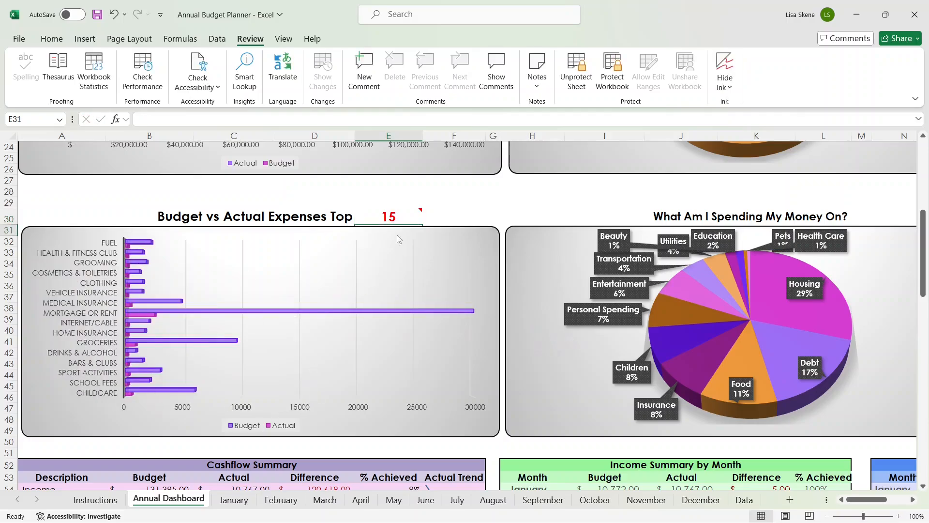
Step: Reduce the number of top expenses in the Budget vs Actual chart to 10 and finally to 5
click(393, 217)
text(10)
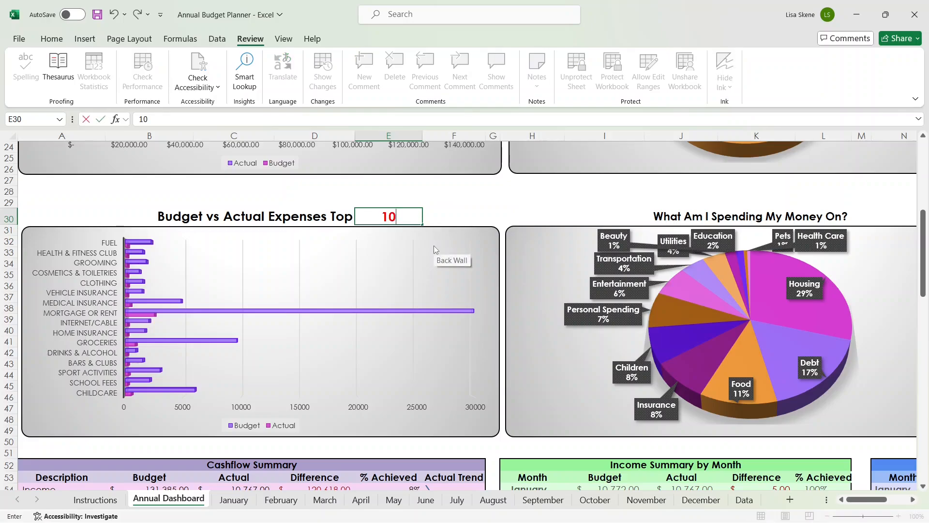
key(Return)
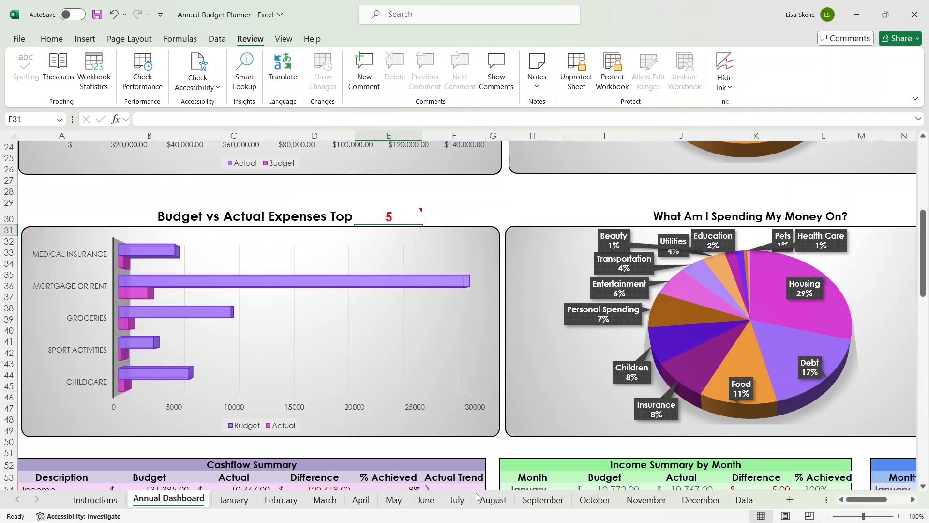
Step: Examine the What Am I Spending My Money On? chart and check the Category column for the children's expenses on the Data sheet
drag(855, 503, 863, 502)
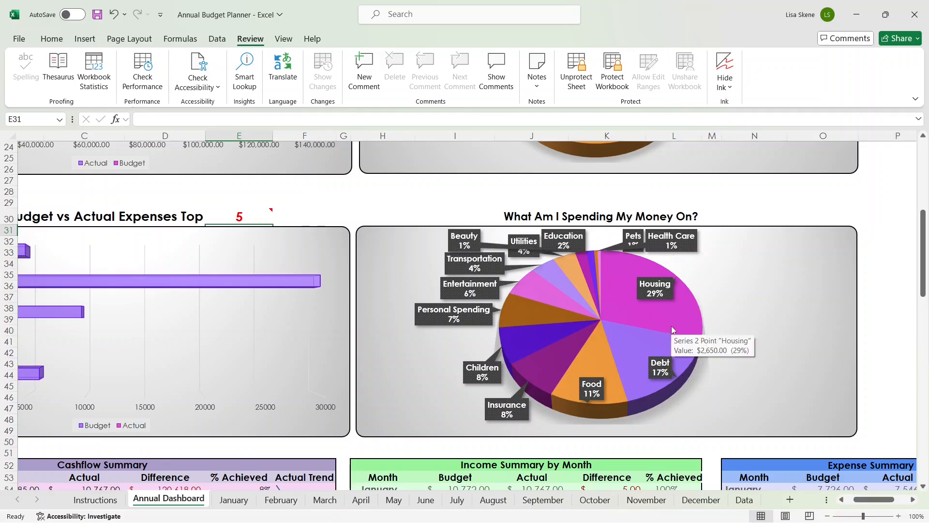
click(745, 499)
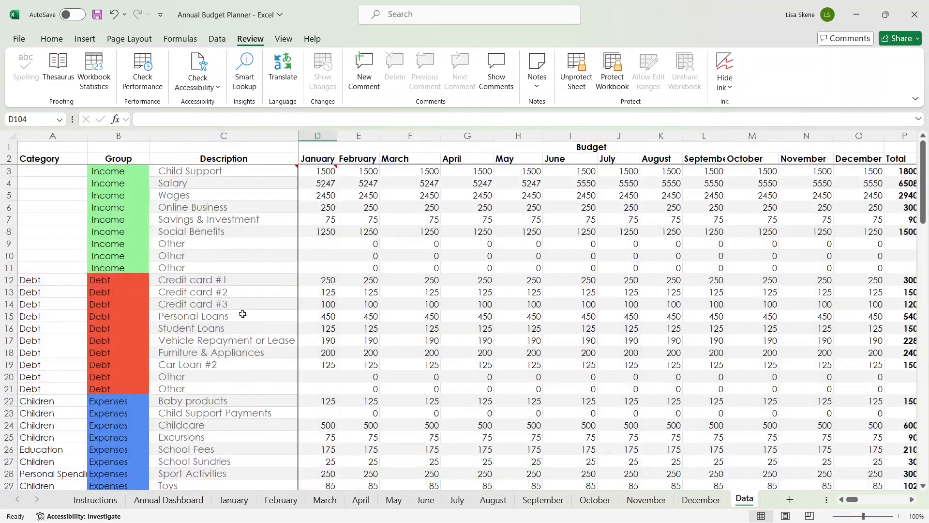
scroll(208, 299, down, 1)
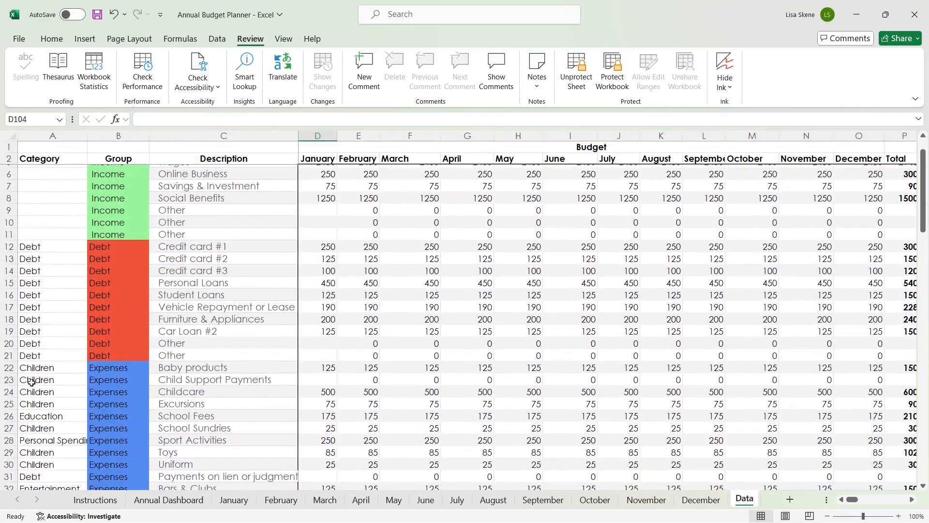
click(31, 381)
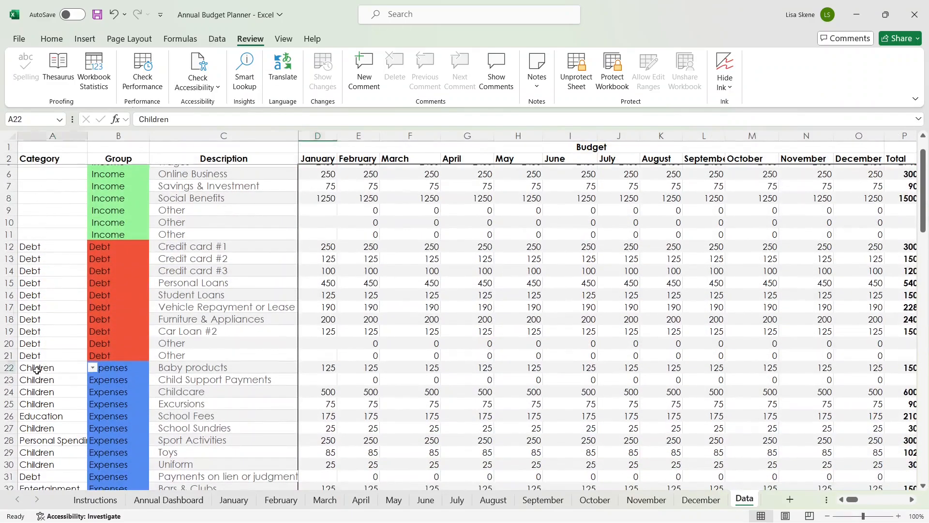
Step: Return to the Annual Dashboard, inspect the Cashflow Summary table and select the Actual Trend cell for Income
click(193, 504)
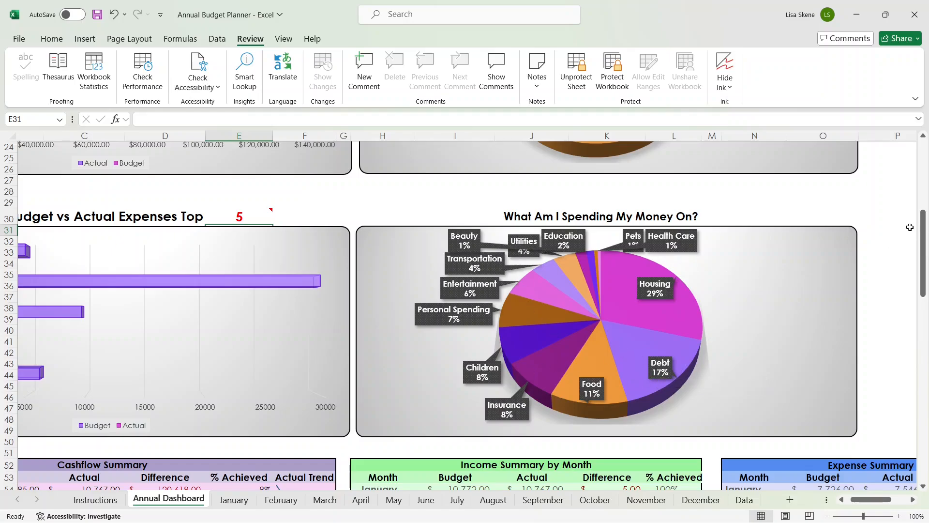
drag(924, 240, 923, 286)
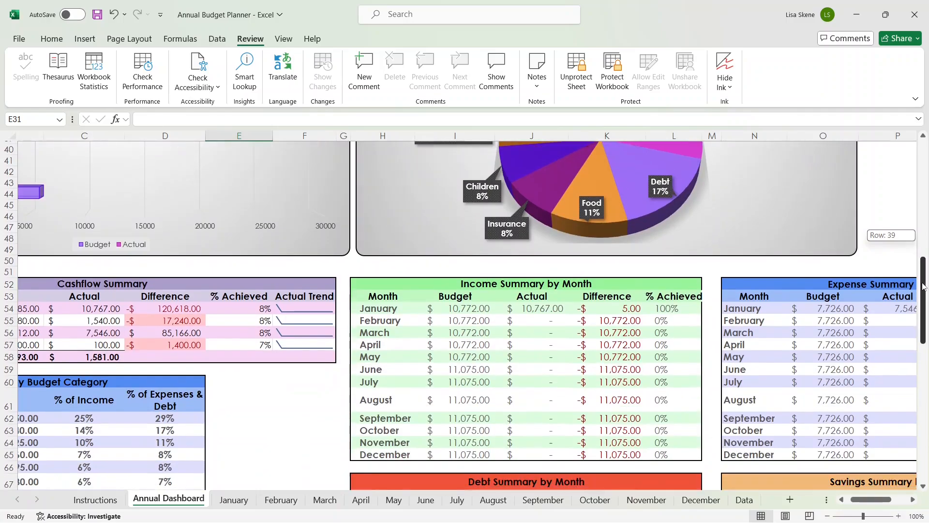
drag(872, 500, 861, 503)
scroll(390, 353, down, 2)
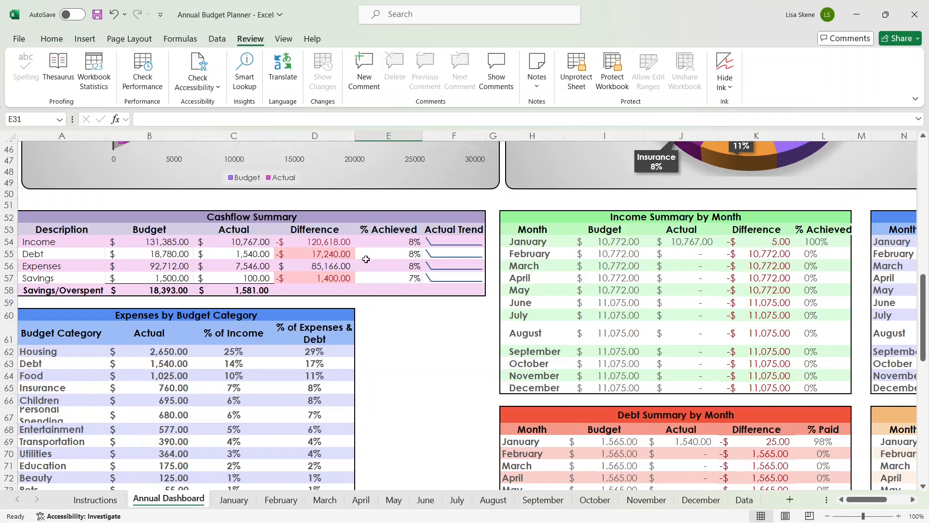
click(440, 242)
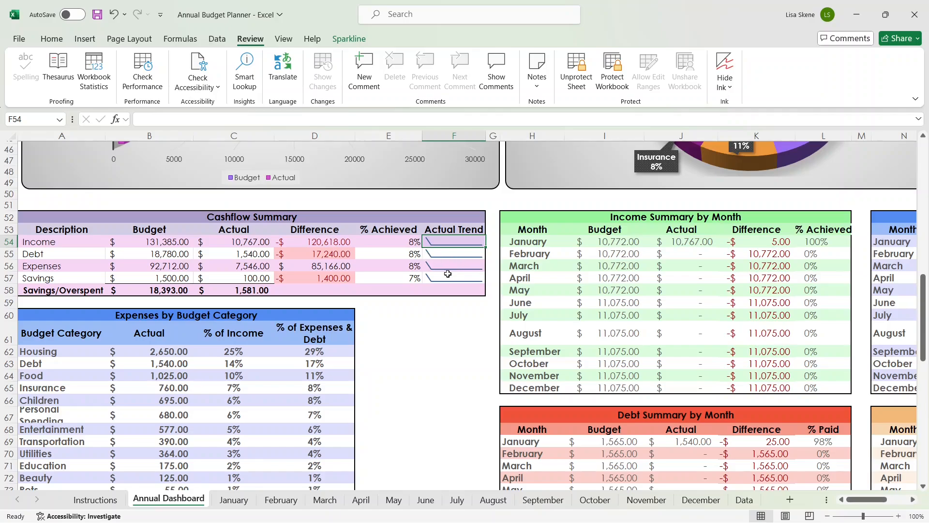
Step: Compare the Expenses by Budget Category table with the spending pie chart on the Annual Dashboard
scroll(392, 291, down, 3)
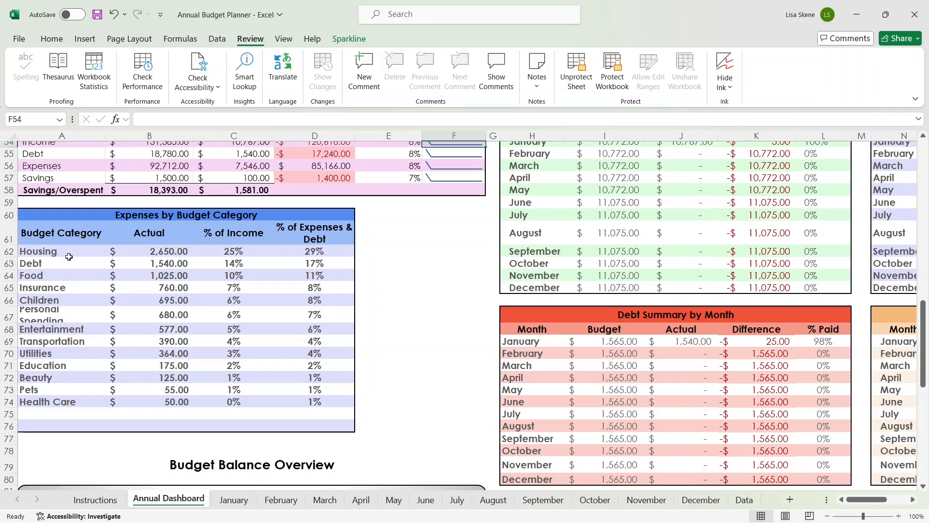
scroll(469, 293, up, 8)
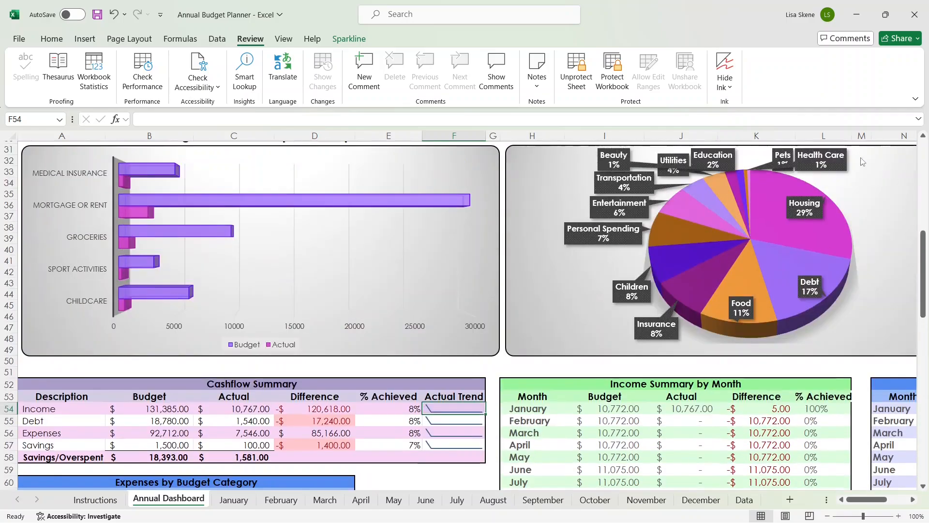
scroll(477, 359, down, 8)
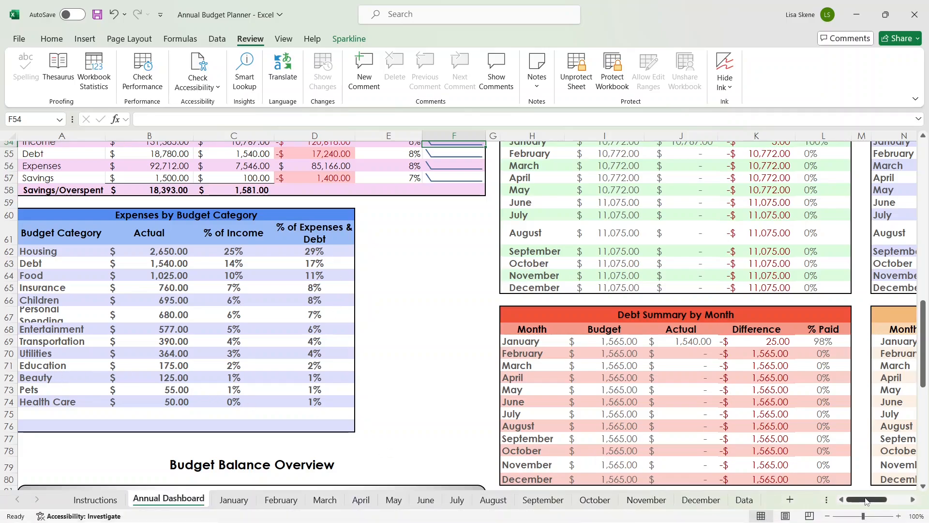
Step: Review the Income, Expense, Debt and Savings Summary by Month tables, selecting the Debt summary's Actual heading
scroll(867, 499, right, 4)
scroll(658, 358, up, 3)
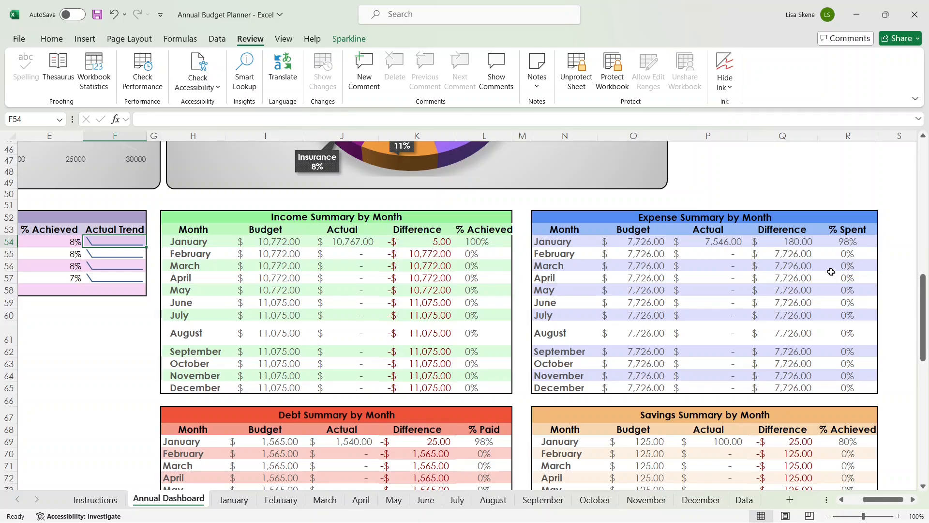
scroll(831, 271, down, 3)
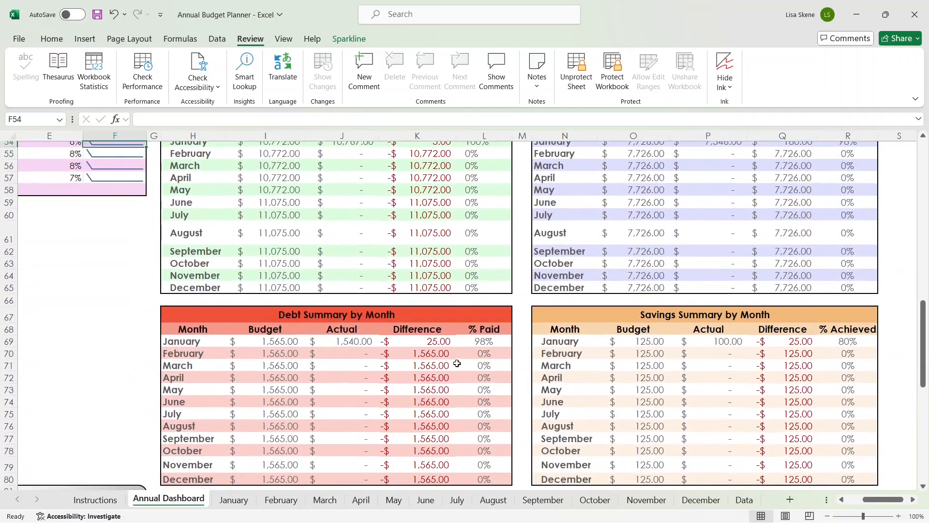
click(328, 330)
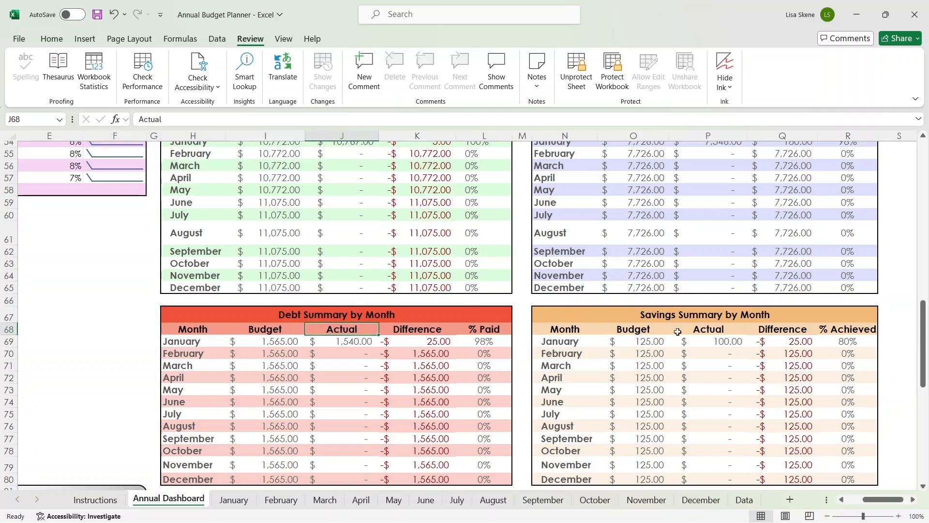
scroll(703, 342, down, 1)
scroll(704, 342, down, 1)
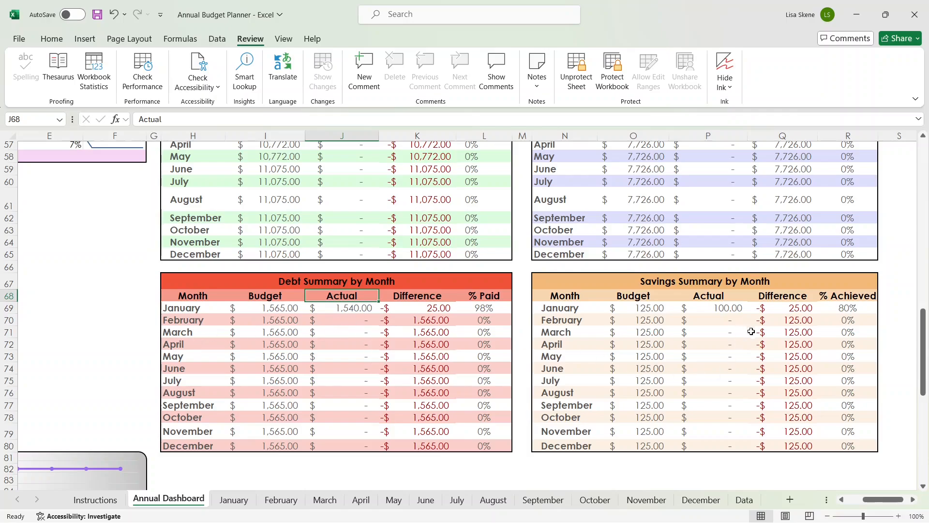
scroll(804, 368, down, 2)
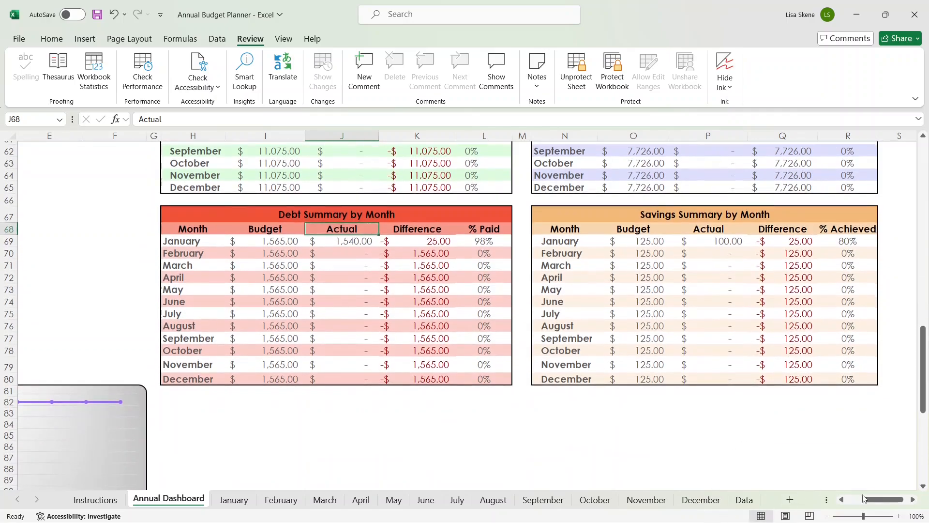
Step: Examine the Budget Balance Overview chart, checking the June budget point and the January actual and budget points
drag(864, 498, 846, 500)
scroll(340, 255, down, 1)
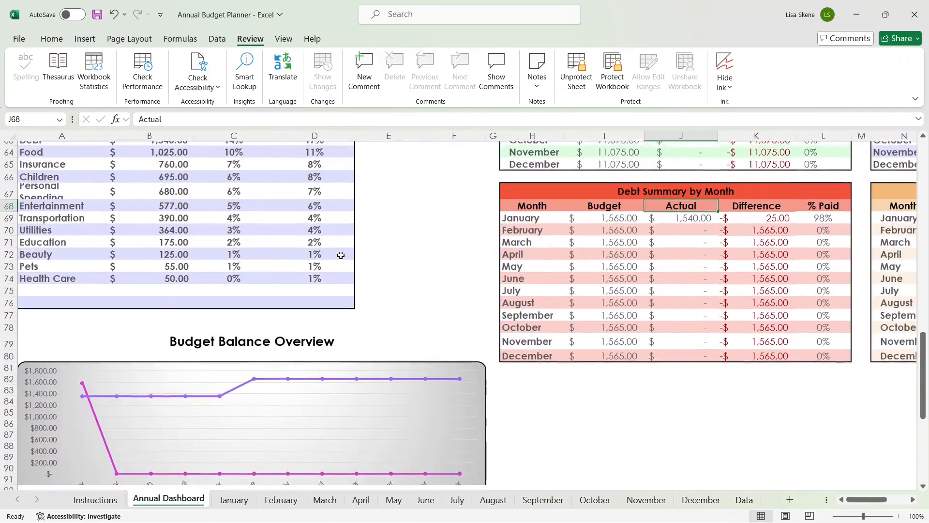
scroll(341, 255, down, 3)
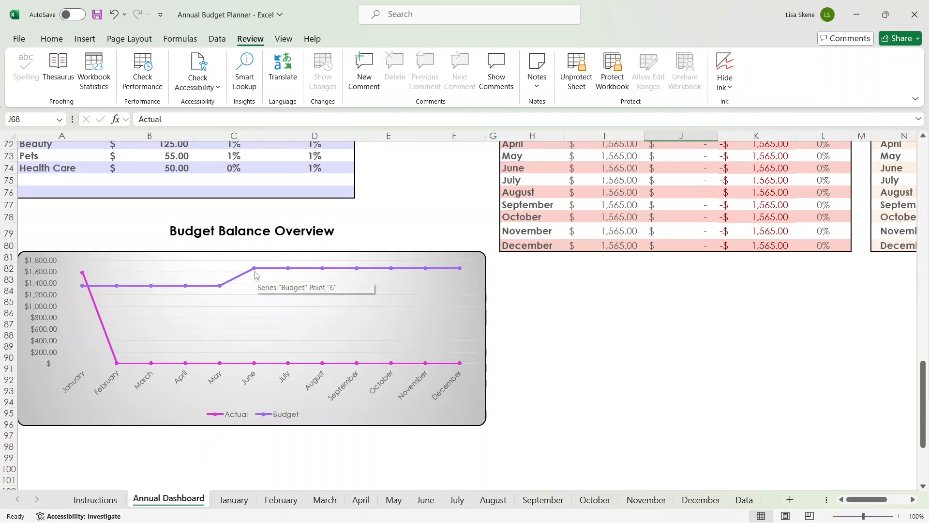
mouse_move(255, 271)
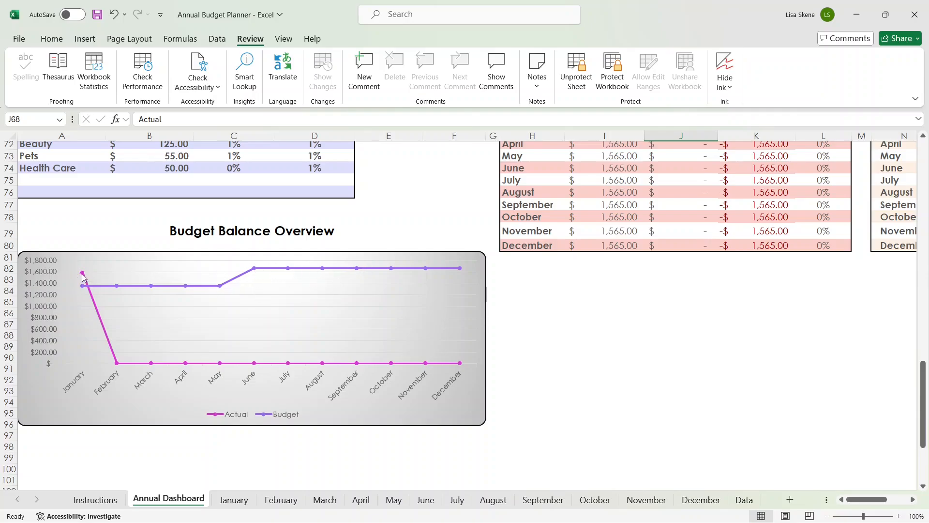
mouse_move(82, 274)
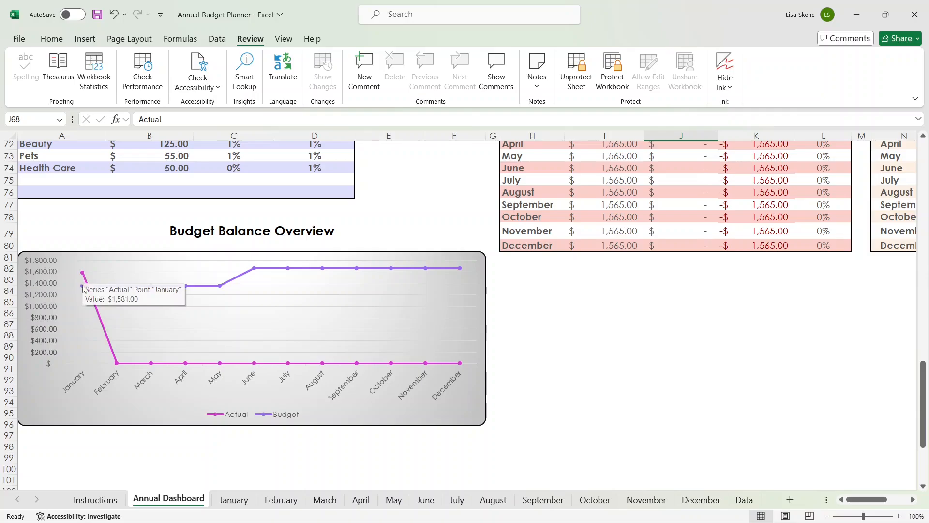
mouse_move(84, 290)
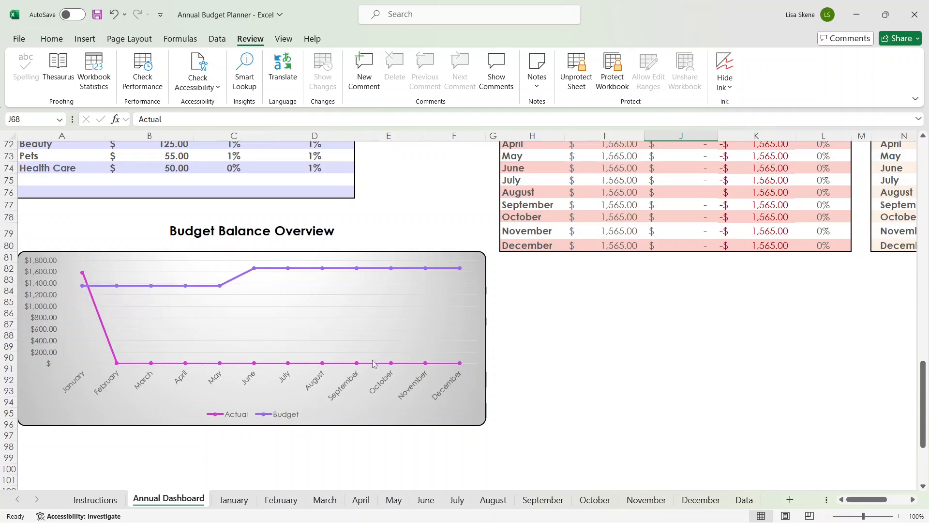
Step: Recheck the Annual Dashboard's overall totals and its cashflow, income, top expenses and spending charts
scroll(366, 363, down, 2)
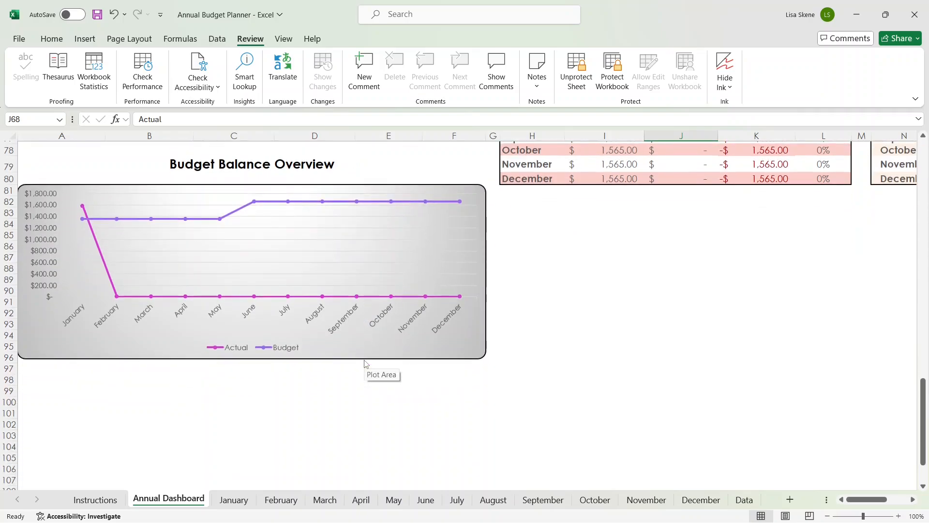
scroll(366, 363, up, 4)
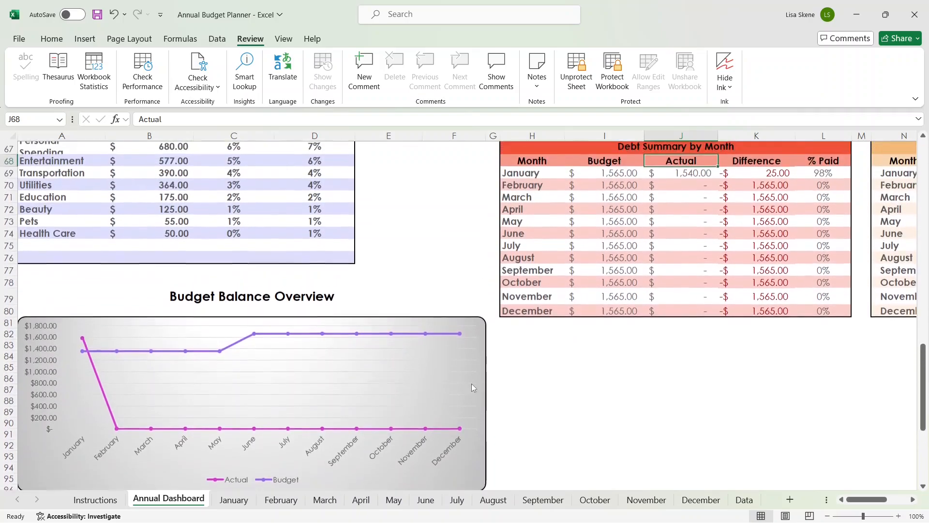
drag(923, 384, 919, 182)
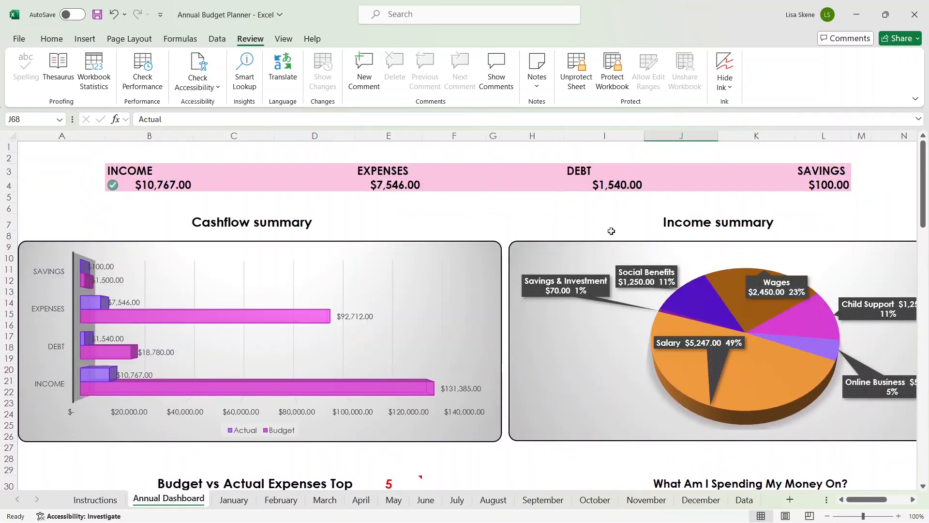
scroll(640, 343, down, 1)
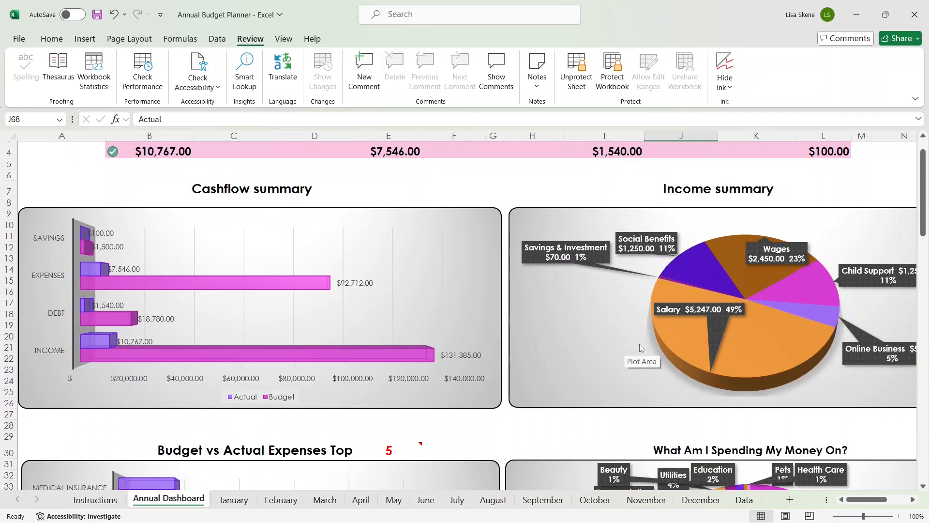
drag(924, 198, 927, 251)
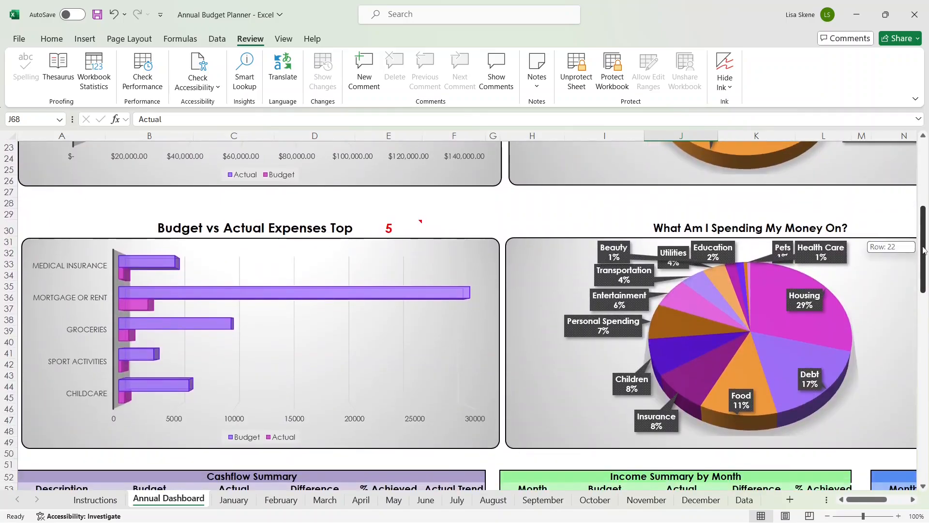
drag(923, 249, 923, 184)
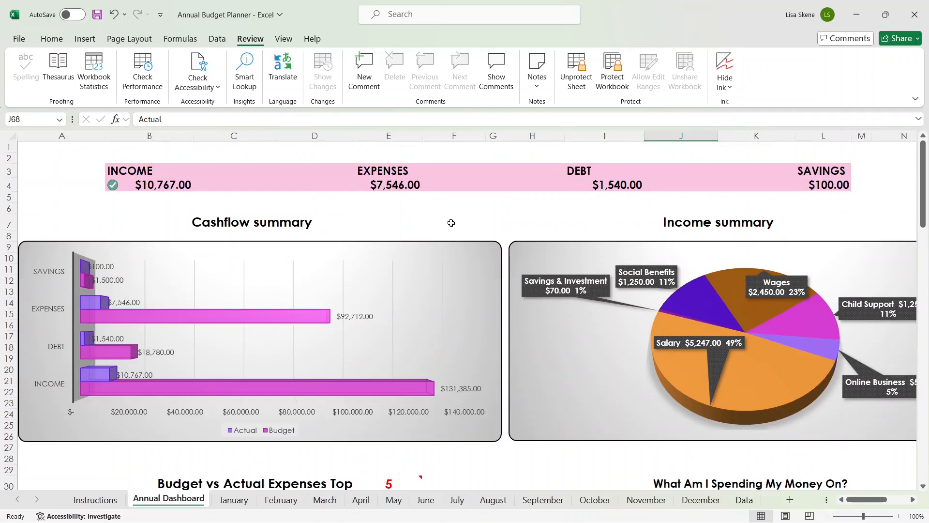